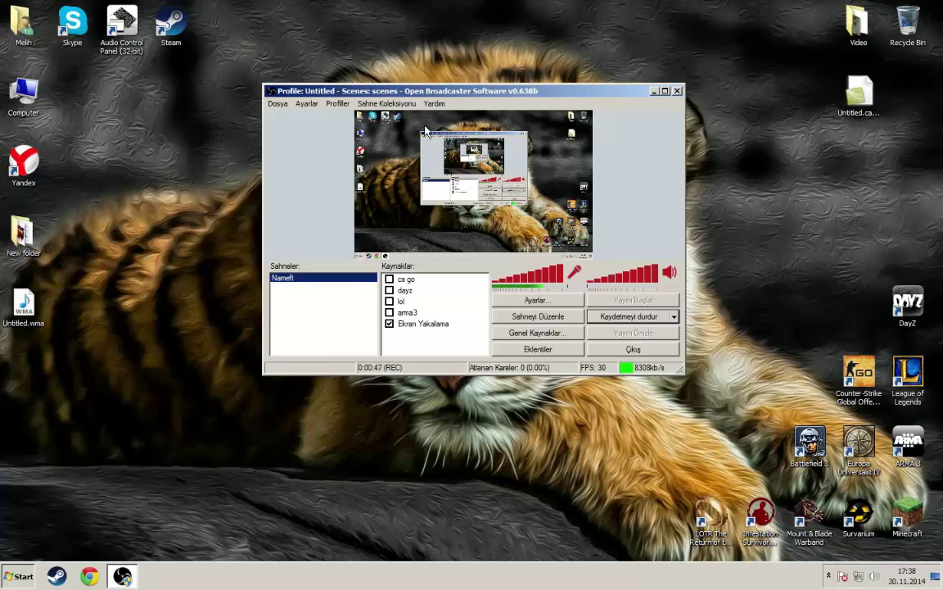
right_click(288, 297)
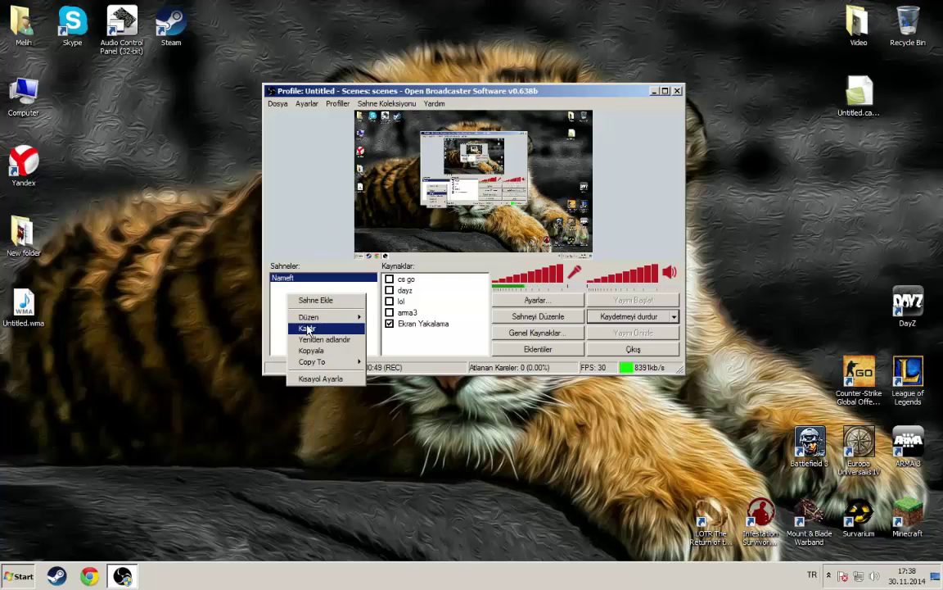
click(313, 300)
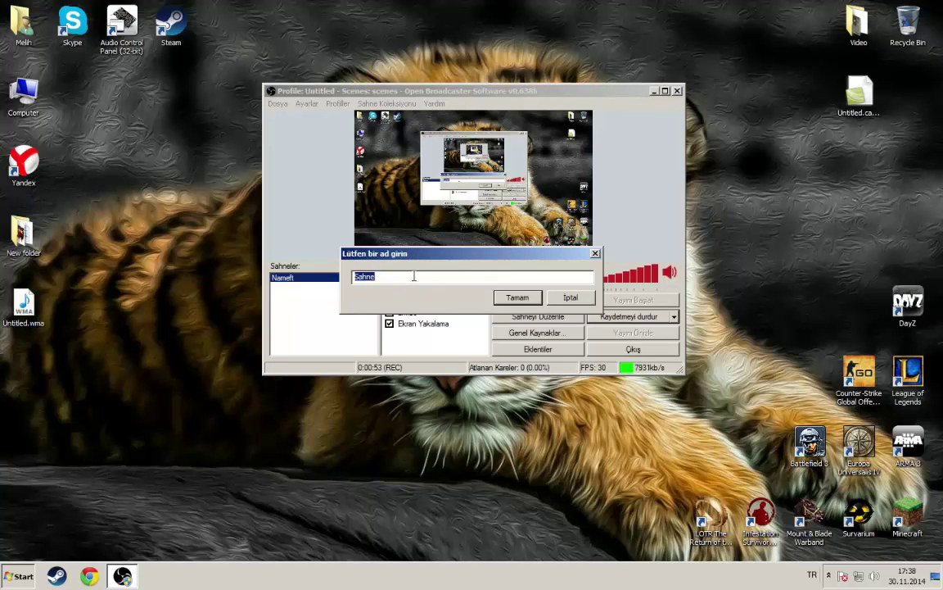
text(profi)
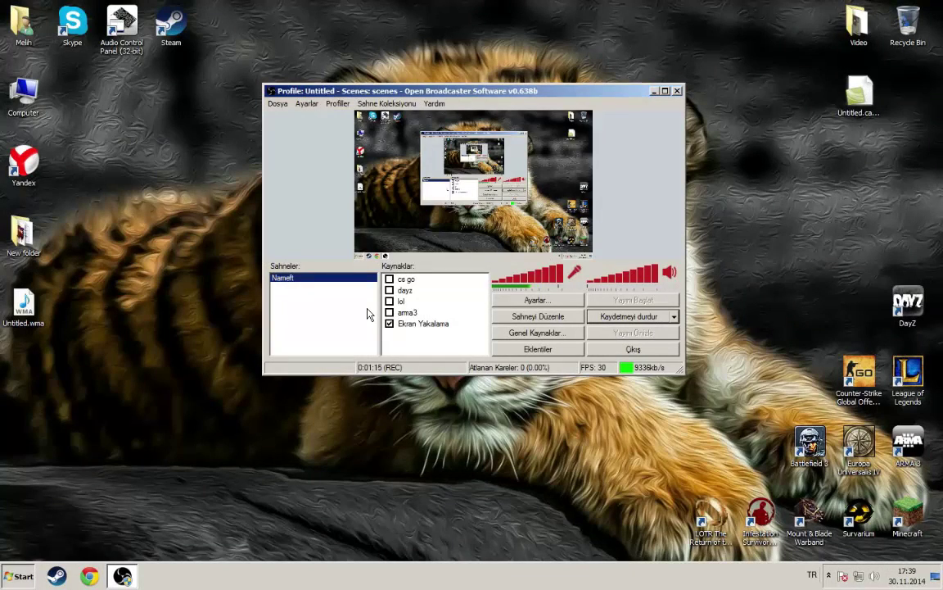
right_click(427, 344)
mouse_move(443, 350)
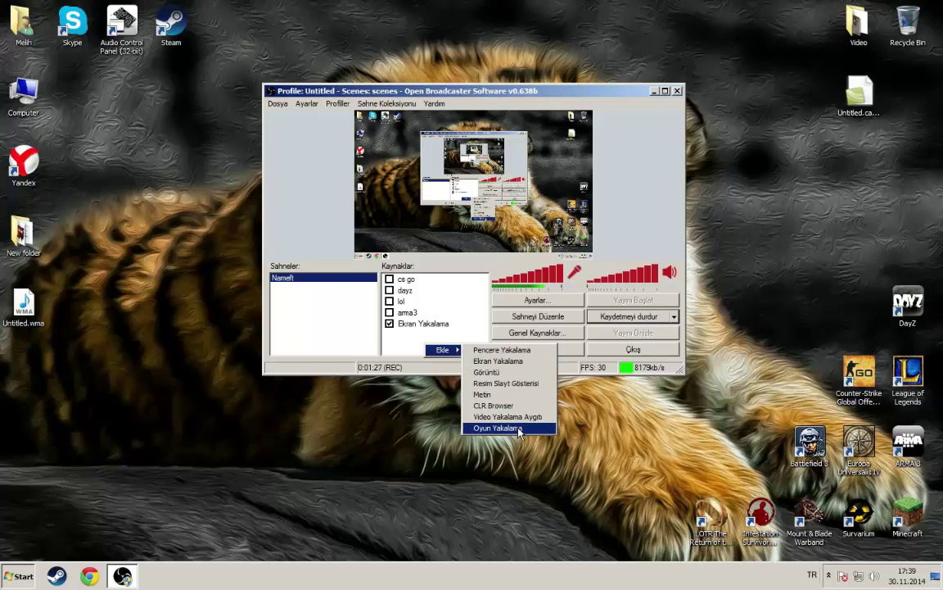
click(497, 428)
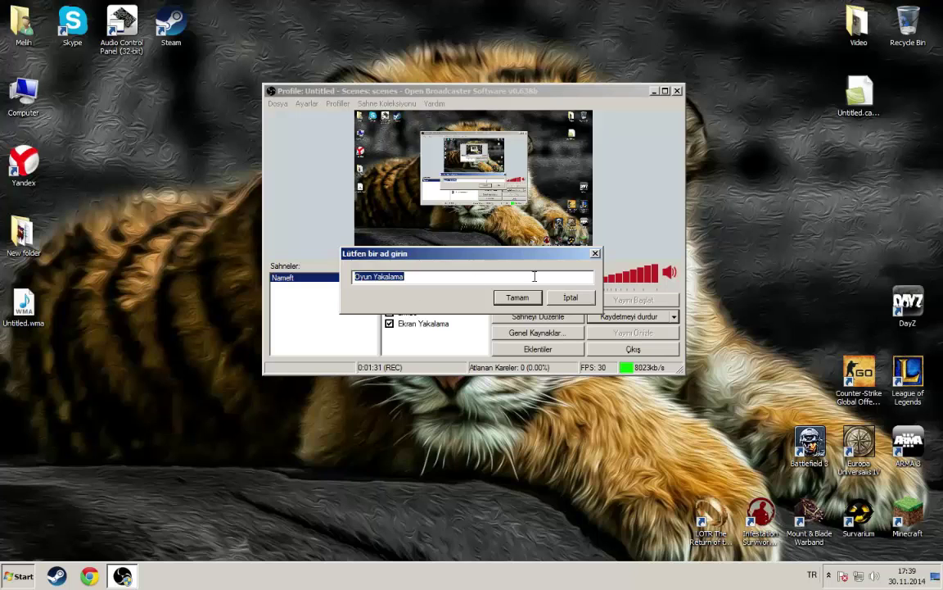
click(594, 254)
- Confirm [csgo]: Counter-Strike: Global Offensive as the captured application in the cs go source's properties
click(418, 290)
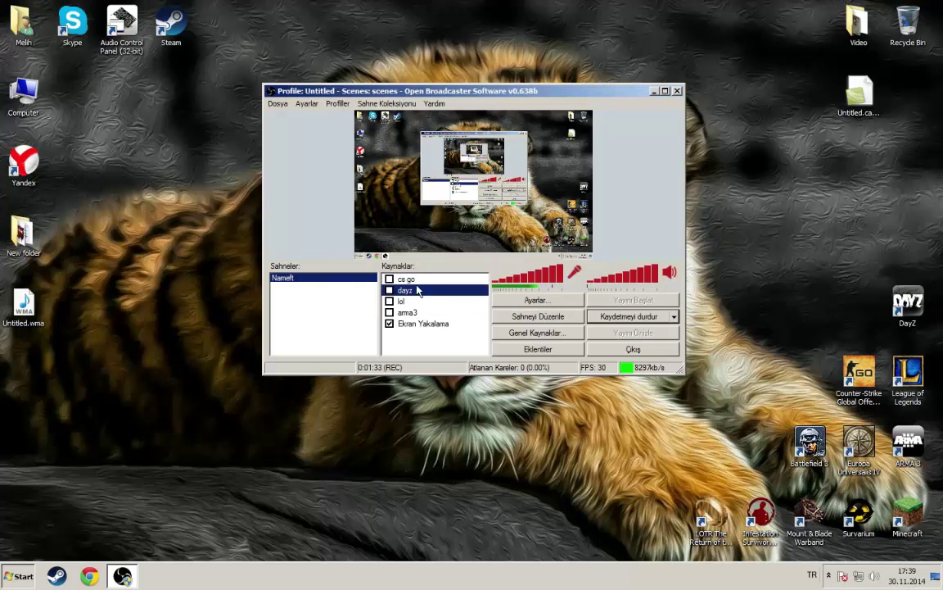
click(414, 302)
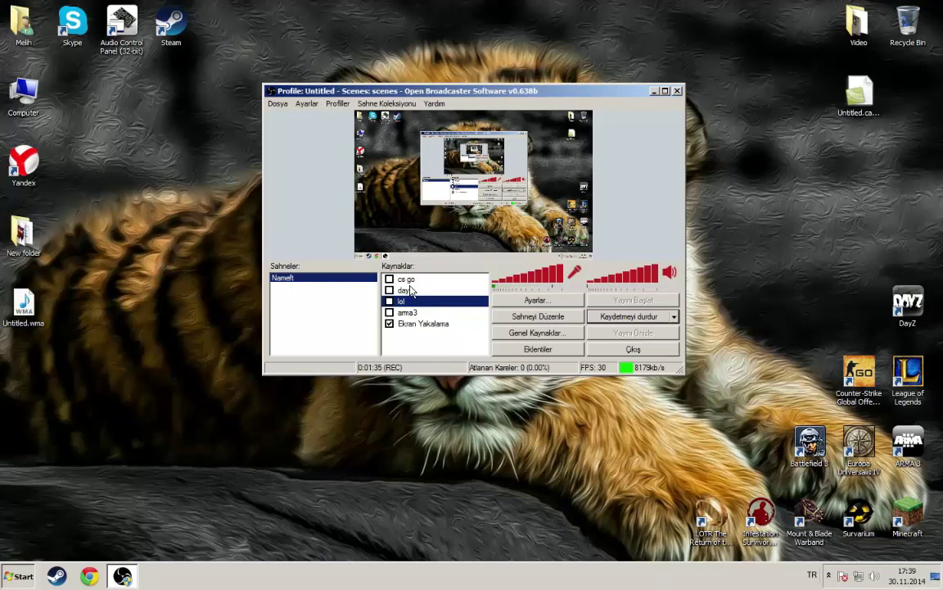
click(413, 280)
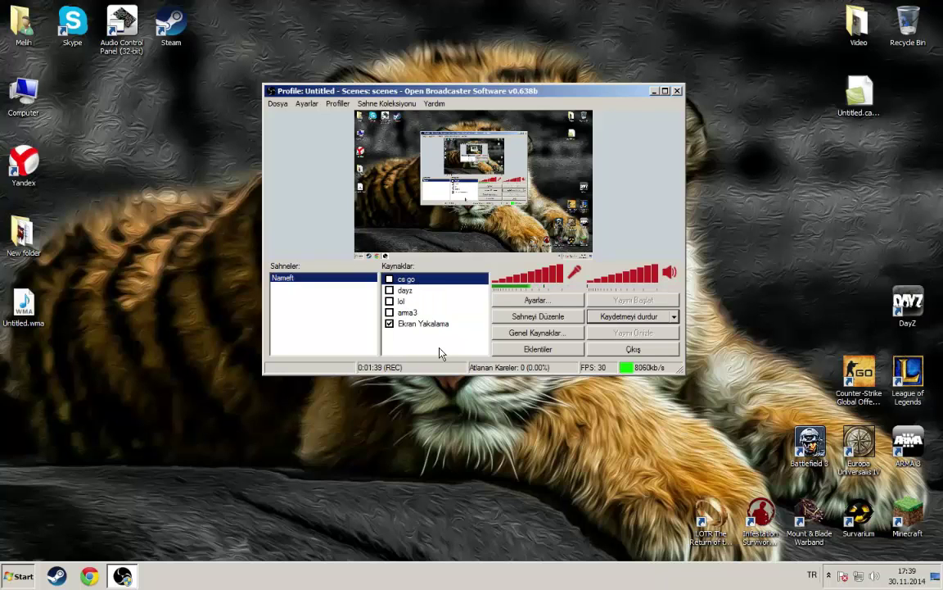
right_click(421, 279)
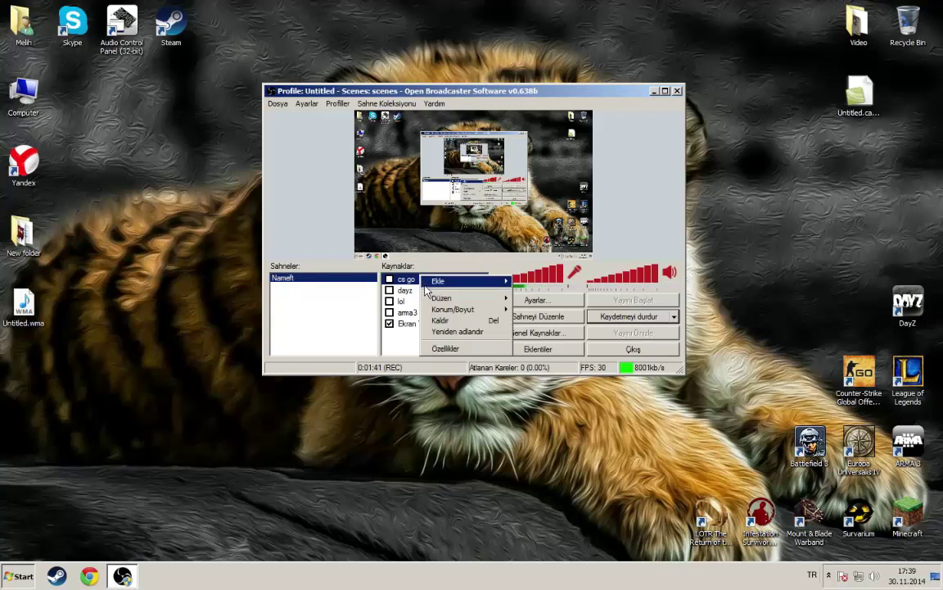
click(446, 348)
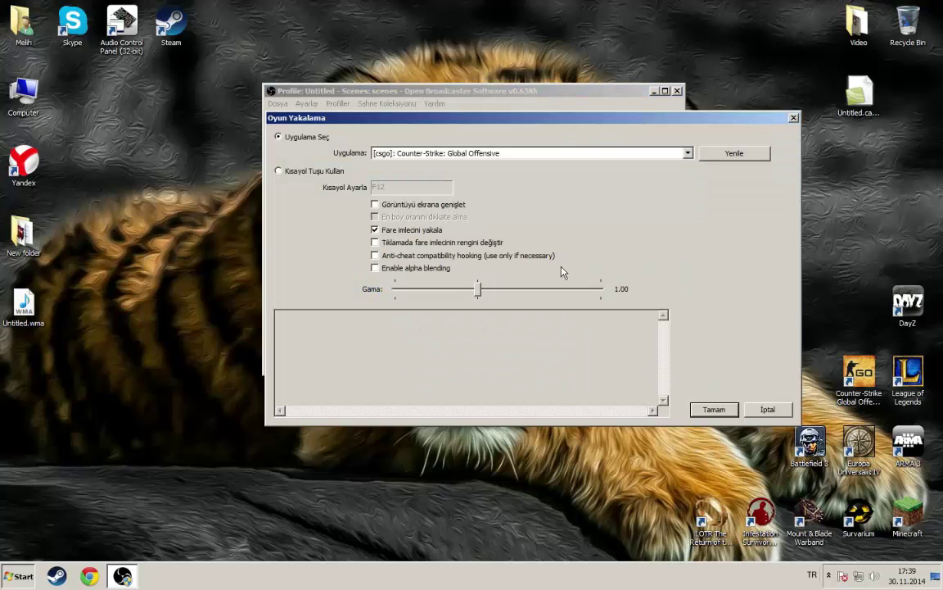
click(565, 155)
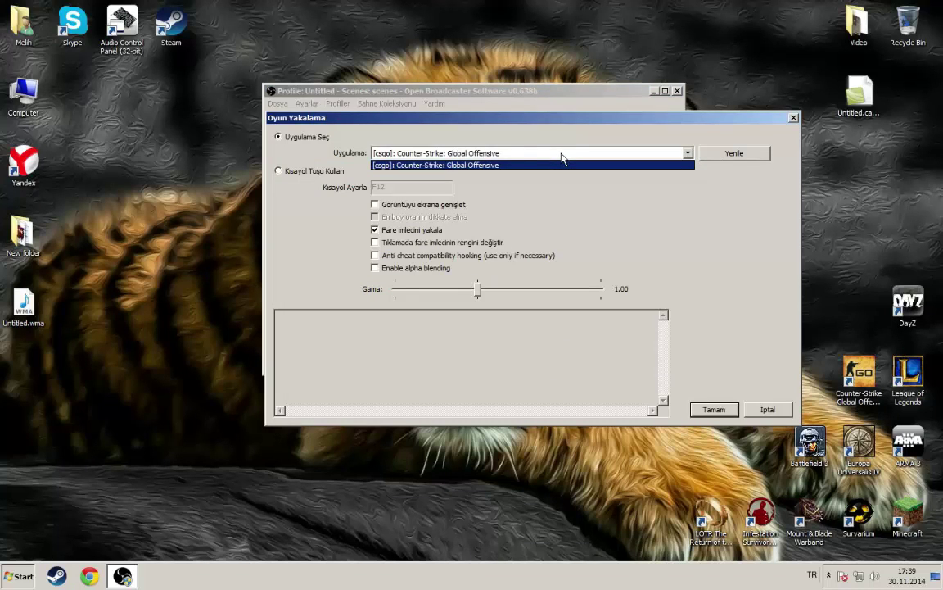
click(562, 156)
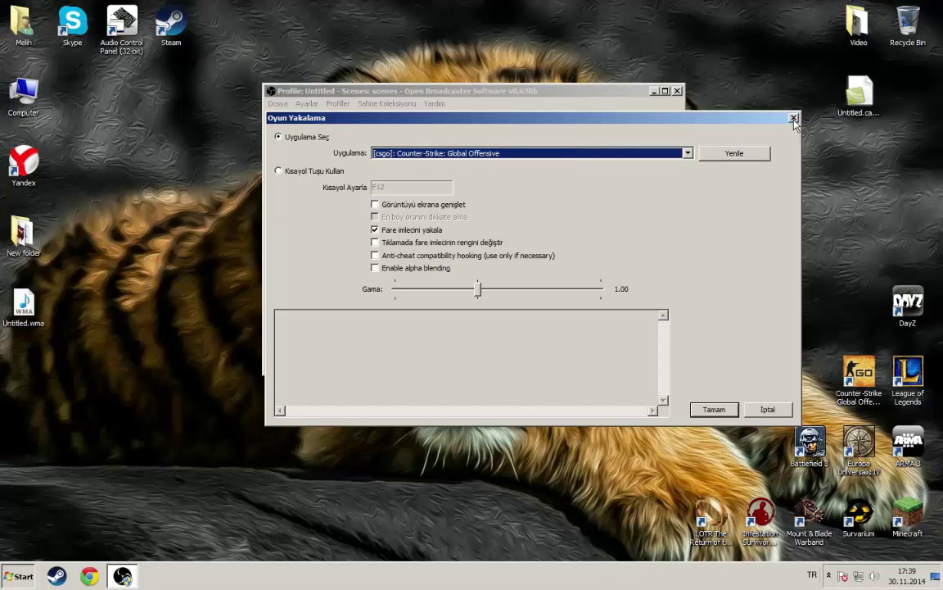
drag(724, 117, 836, 167)
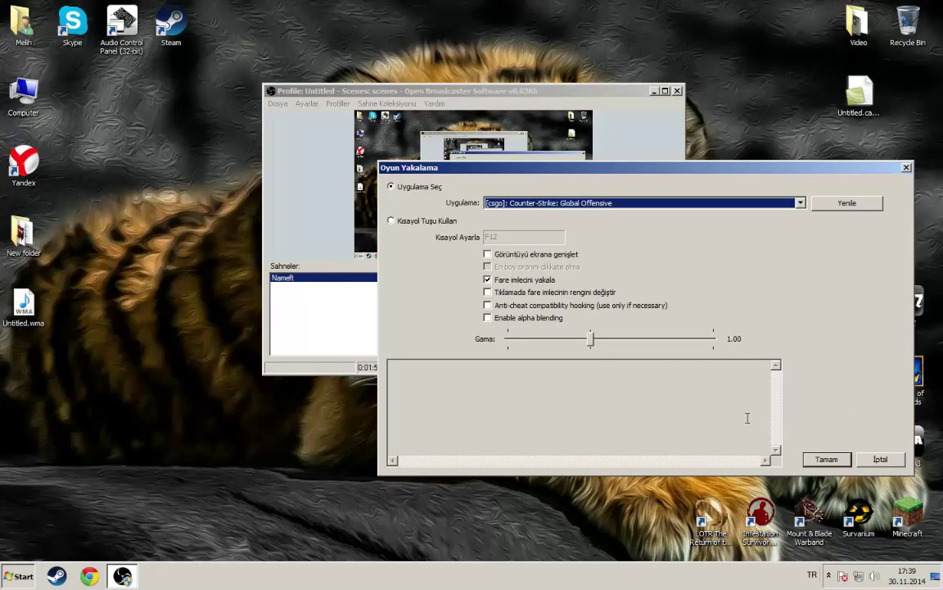
click(828, 460)
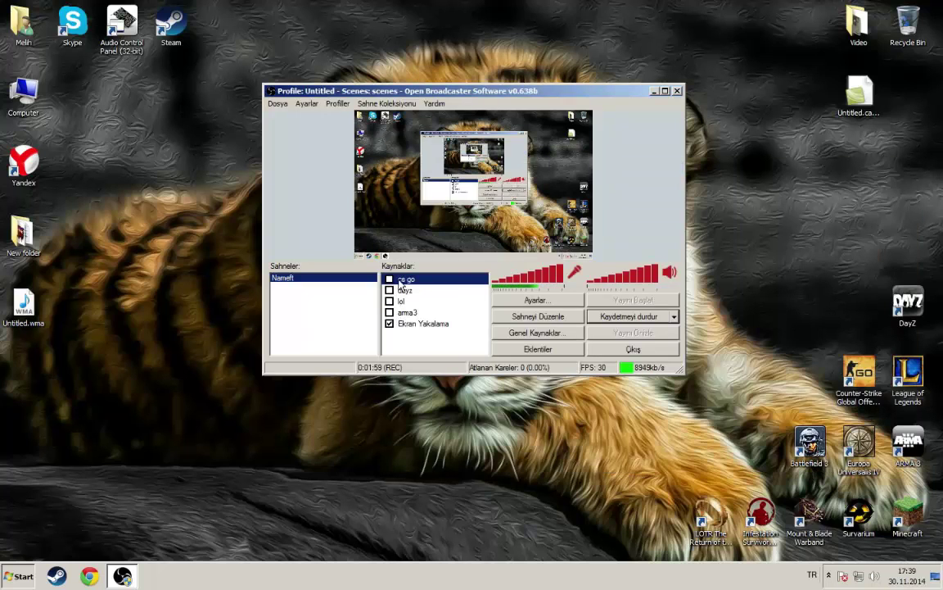
- Try enabling the cs go source in the current scene, and disable it again
click(390, 280)
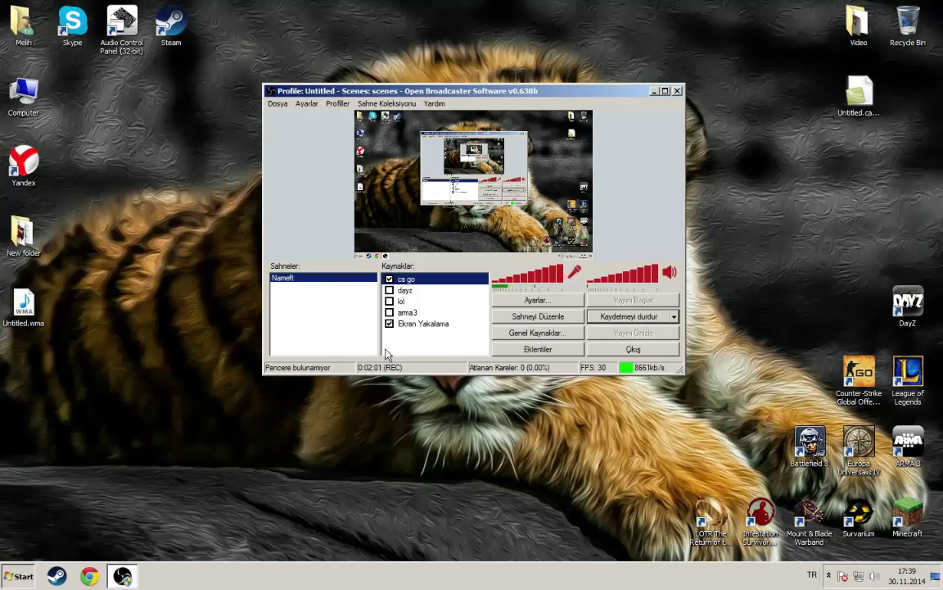
click(390, 280)
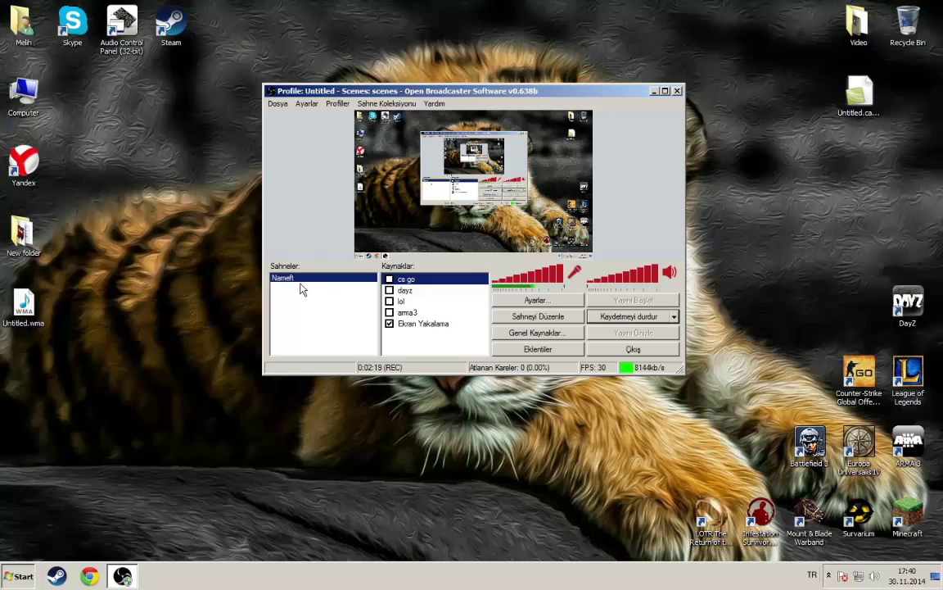
- Open the program settings and examine the available interface languages in the general section
click(308, 103)
mouse_move(292, 108)
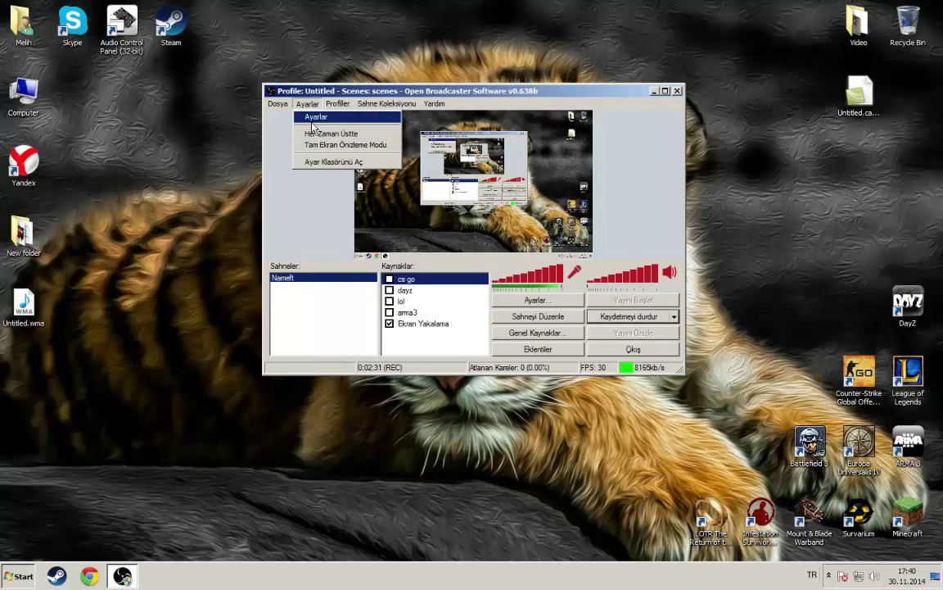
click(314, 123)
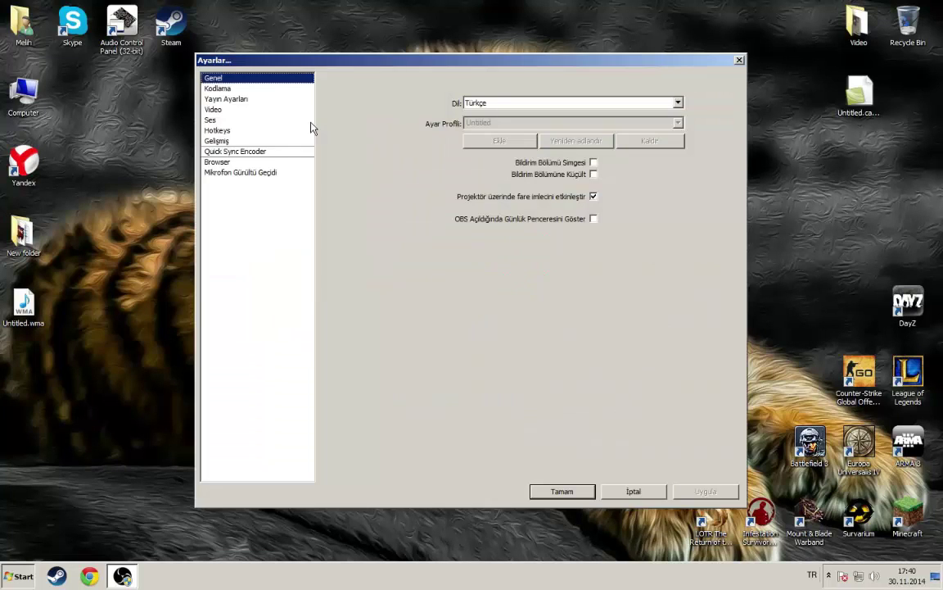
click(524, 107)
click(522, 106)
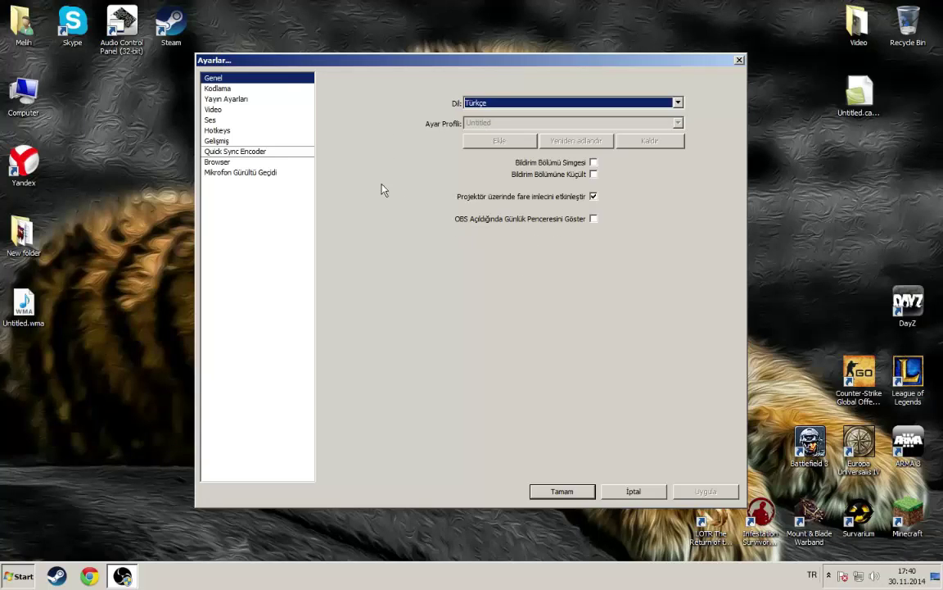
- Examine the video encoding settings, switching CBR off and back on, and check the maximum bitrate
click(218, 88)
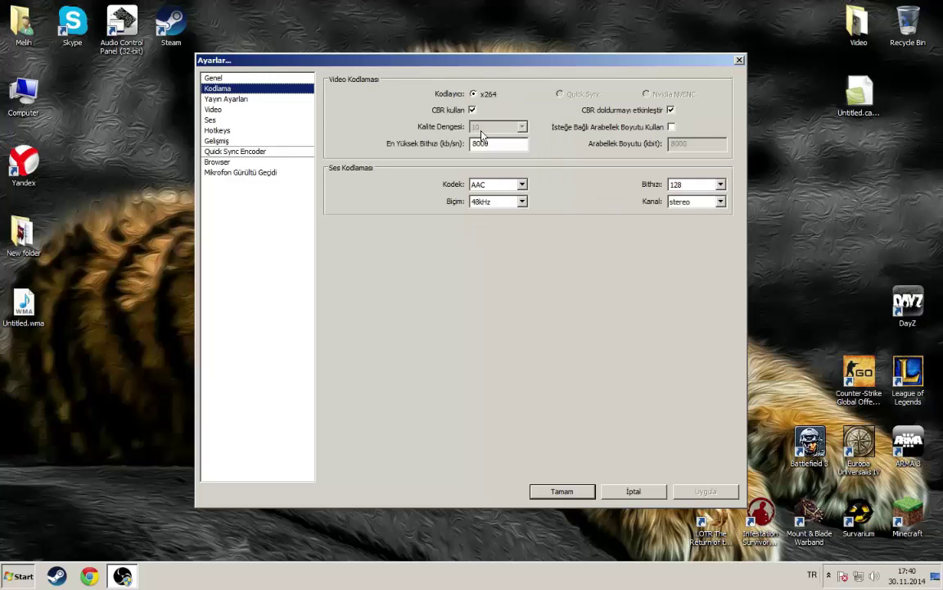
click(472, 111)
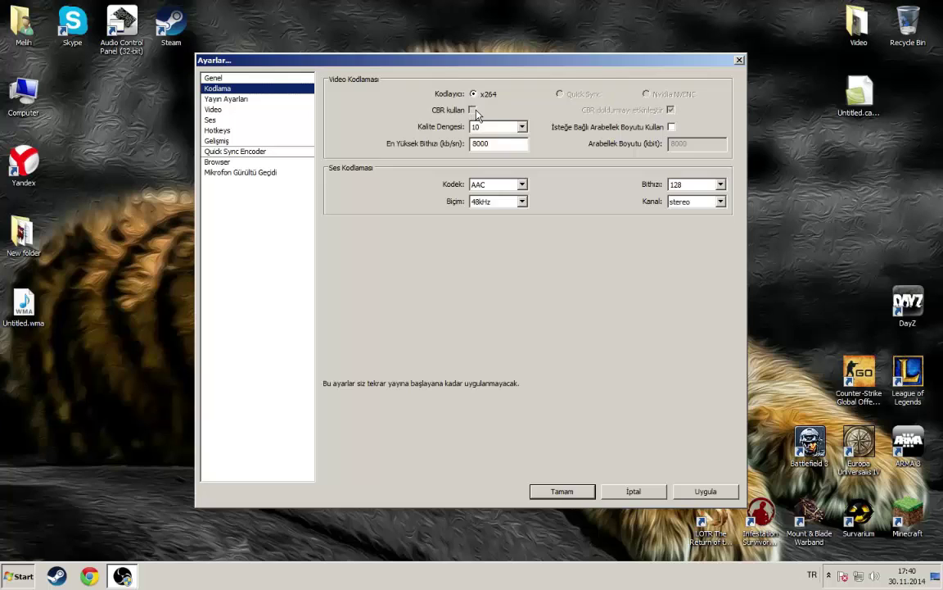
click(474, 111)
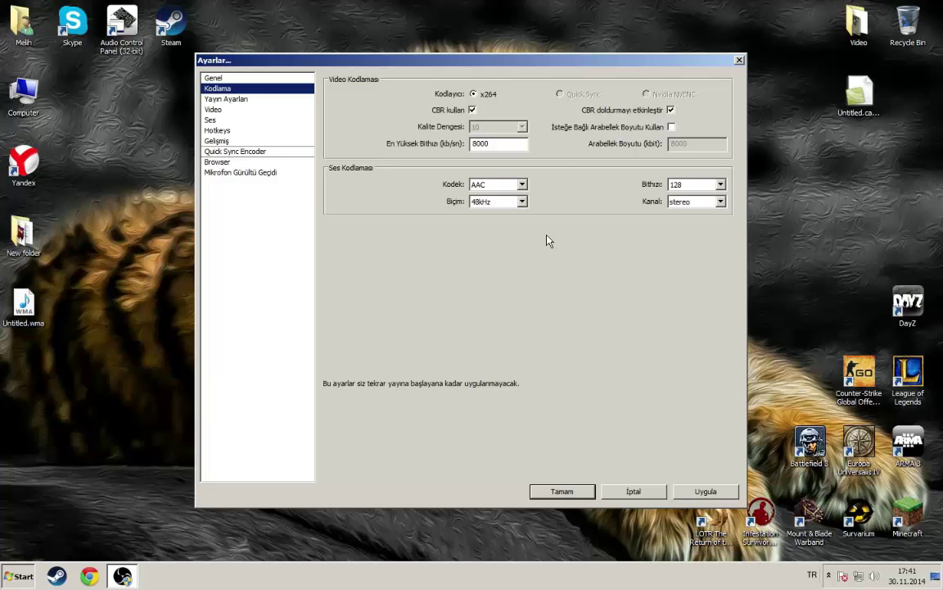
drag(486, 144, 434, 129)
double_click(500, 150)
- Keep the audio encoding at 128 bitrate with the AAC codec, and save the encoding settings
click(695, 190)
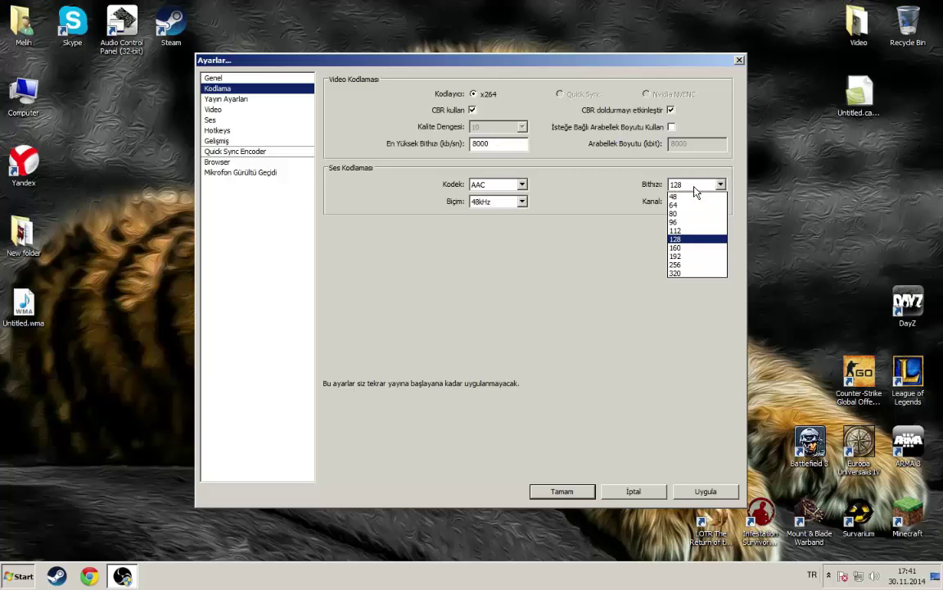
click(696, 192)
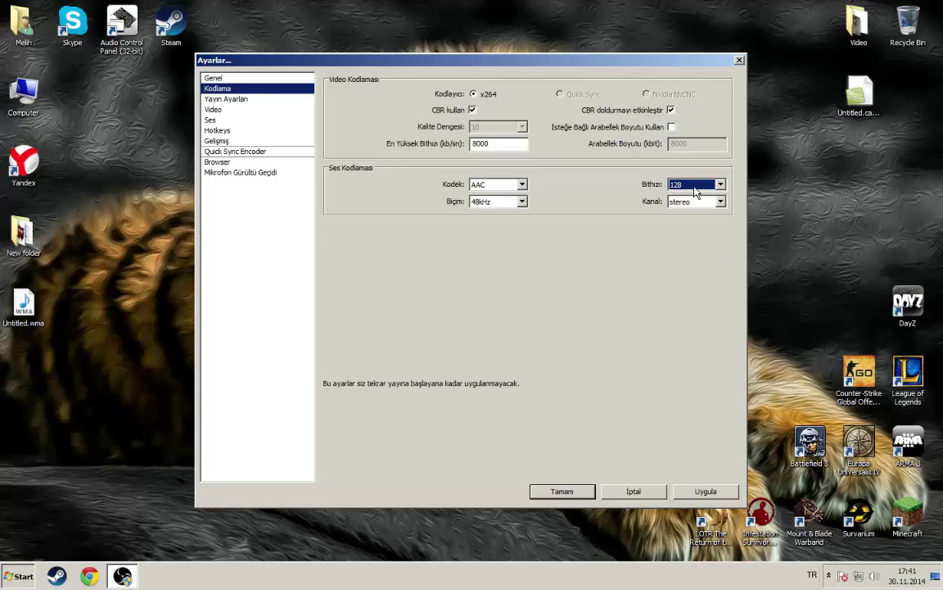
click(489, 194)
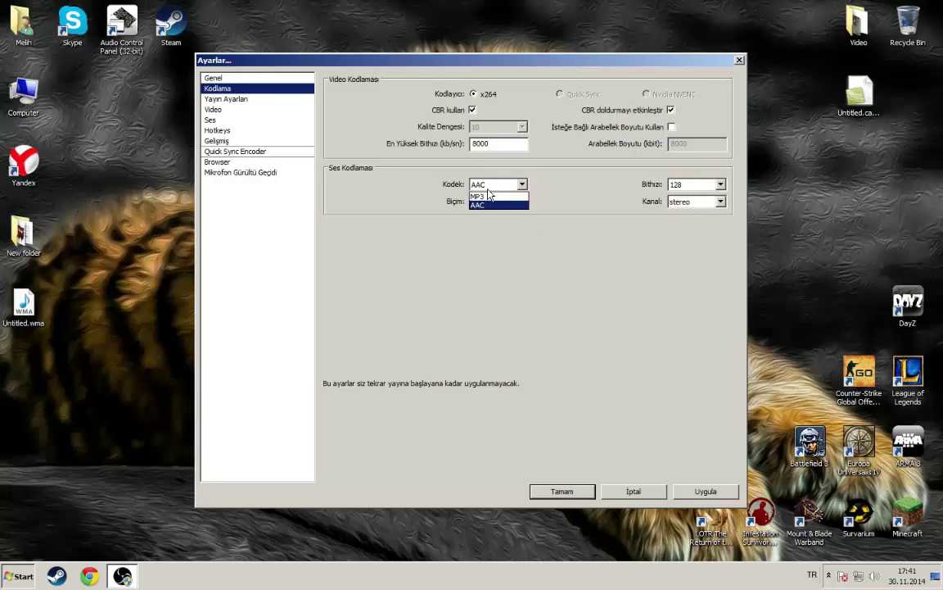
click(497, 203)
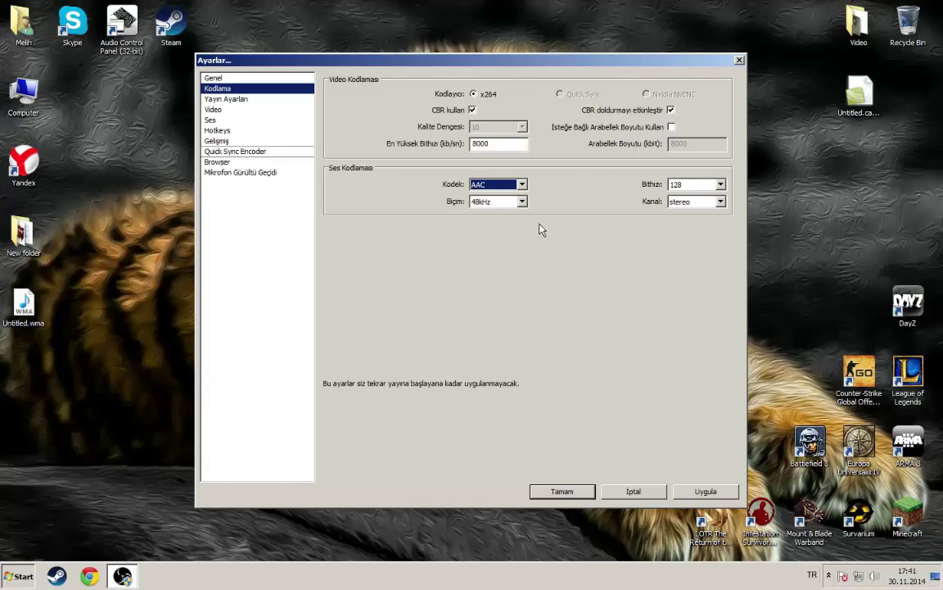
click(214, 99)
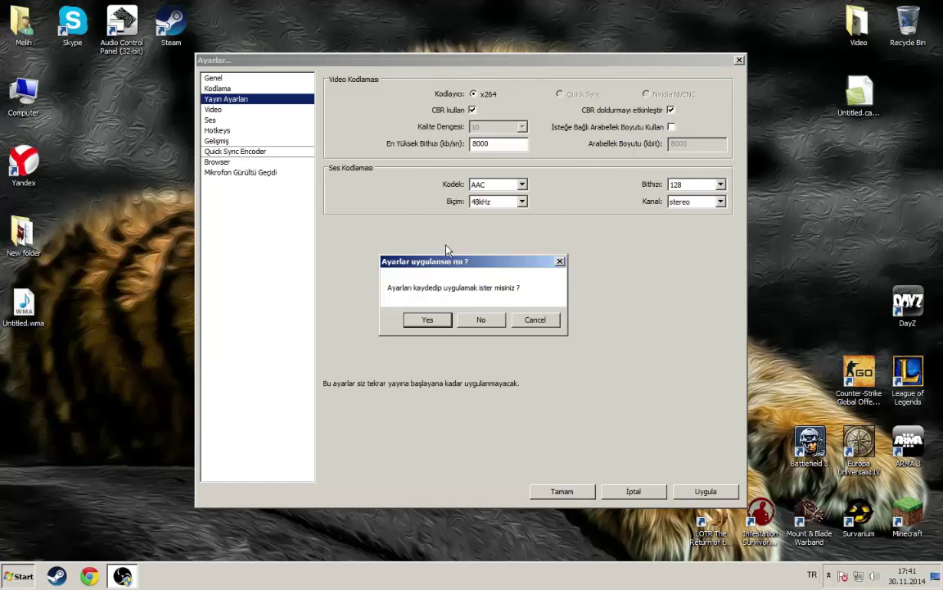
click(427, 319)
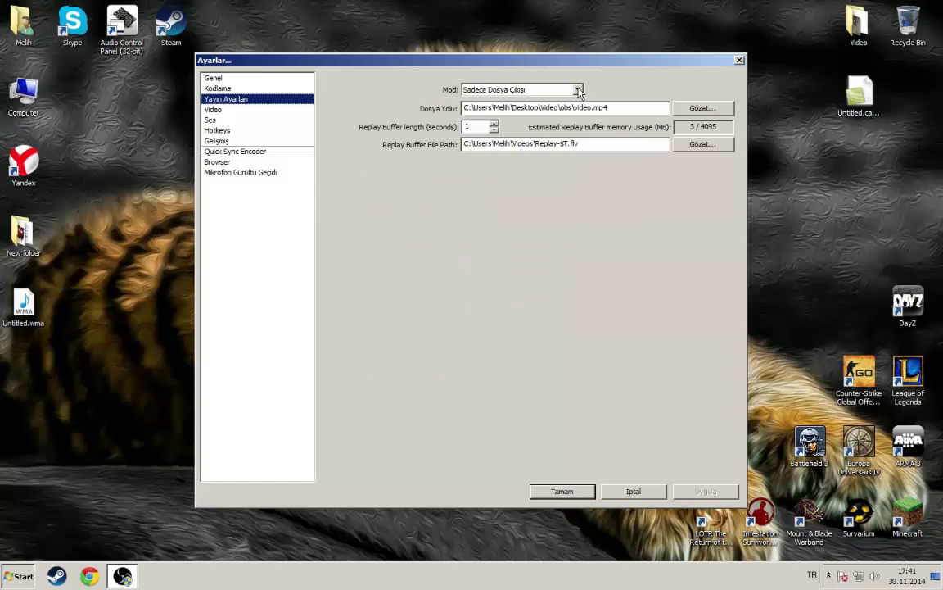
- Examine the output mode choices in the broadcast settings
drag(526, 63, 575, 91)
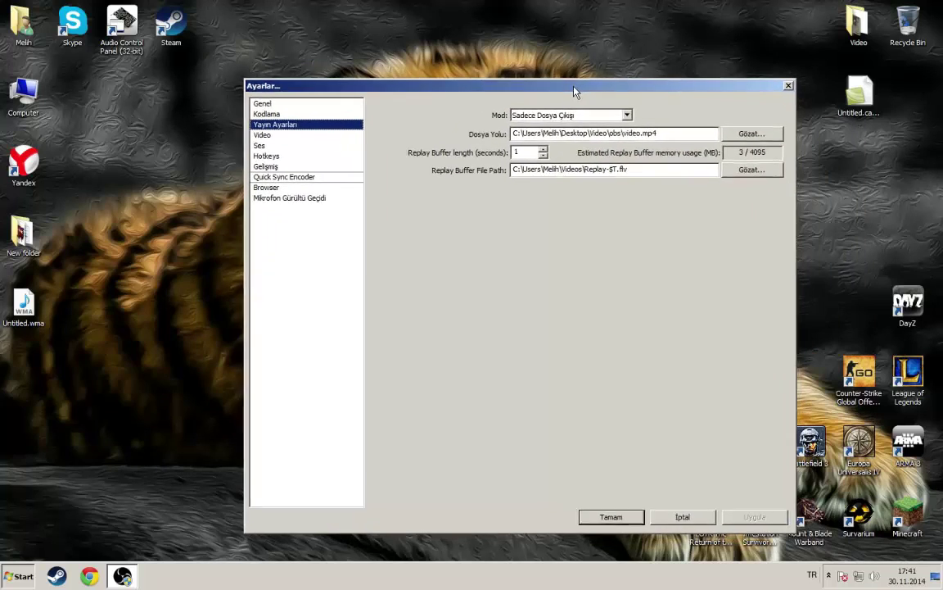
click(620, 116)
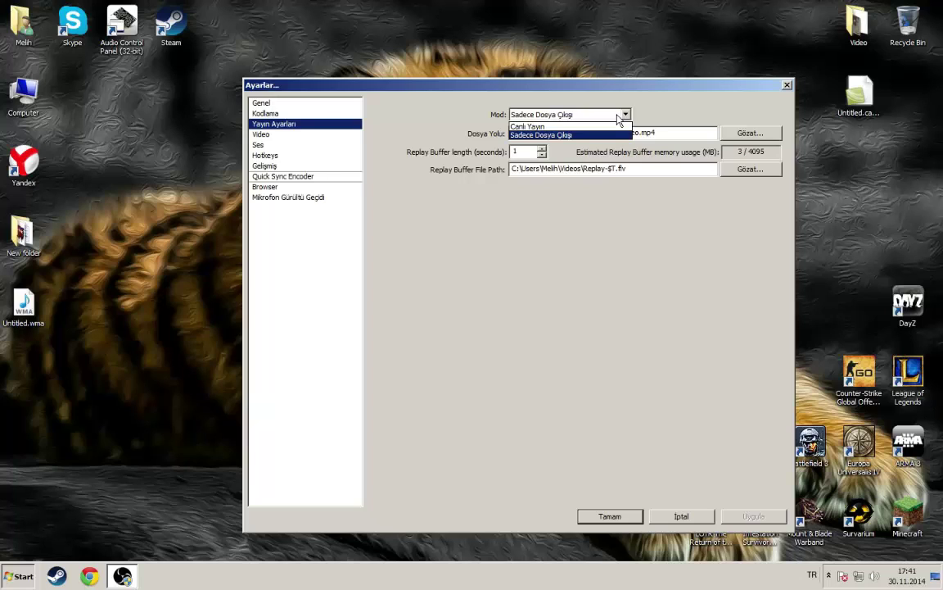
click(620, 120)
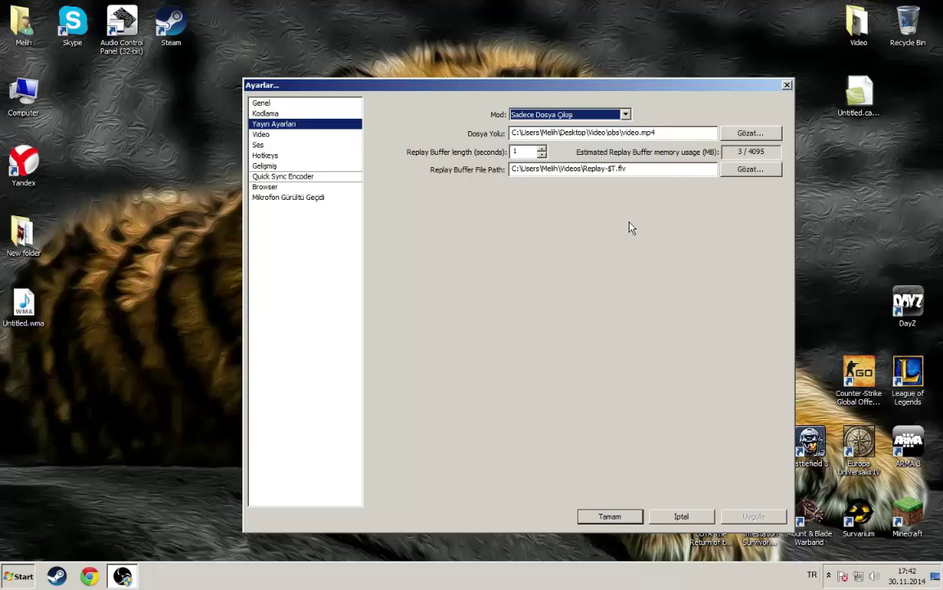
- Examine the video settings for the graphics card, custom base resolution and resolution downscale
click(261, 134)
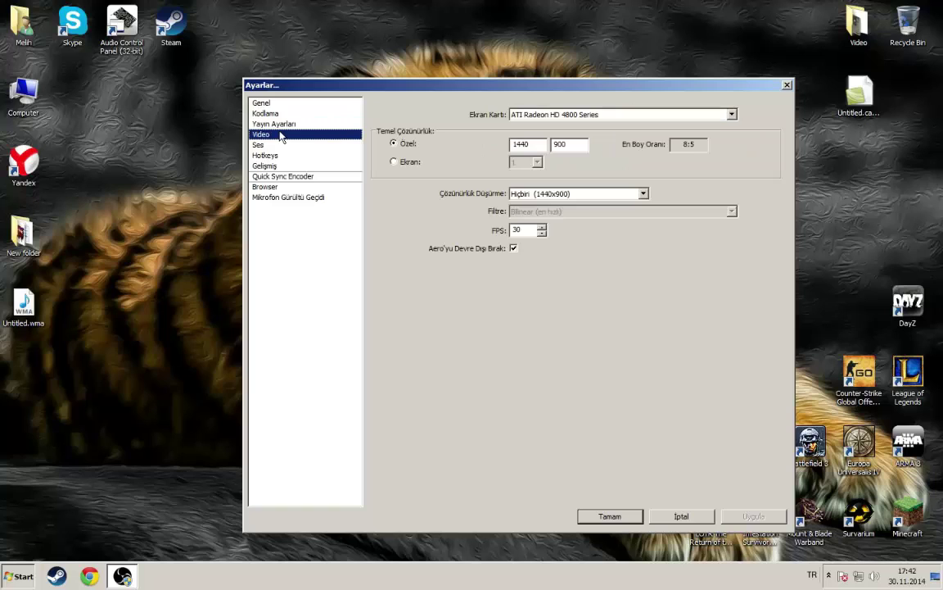
click(647, 114)
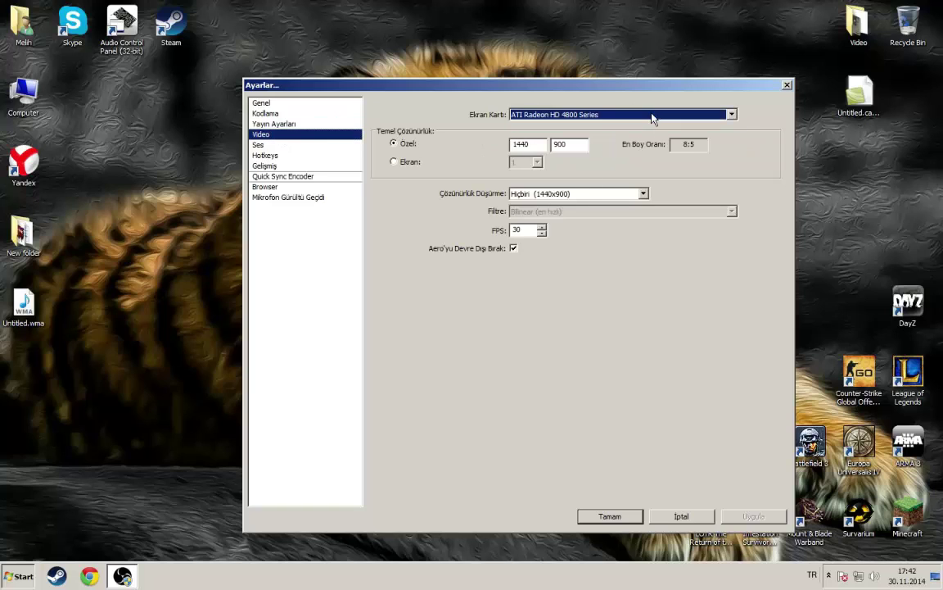
double_click(532, 146)
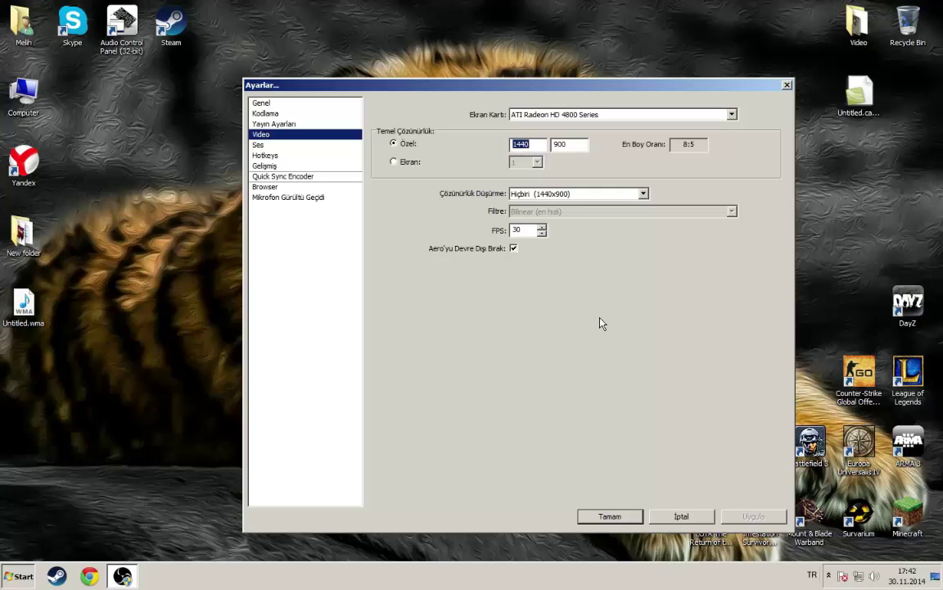
click(575, 194)
click(555, 194)
click(555, 194)
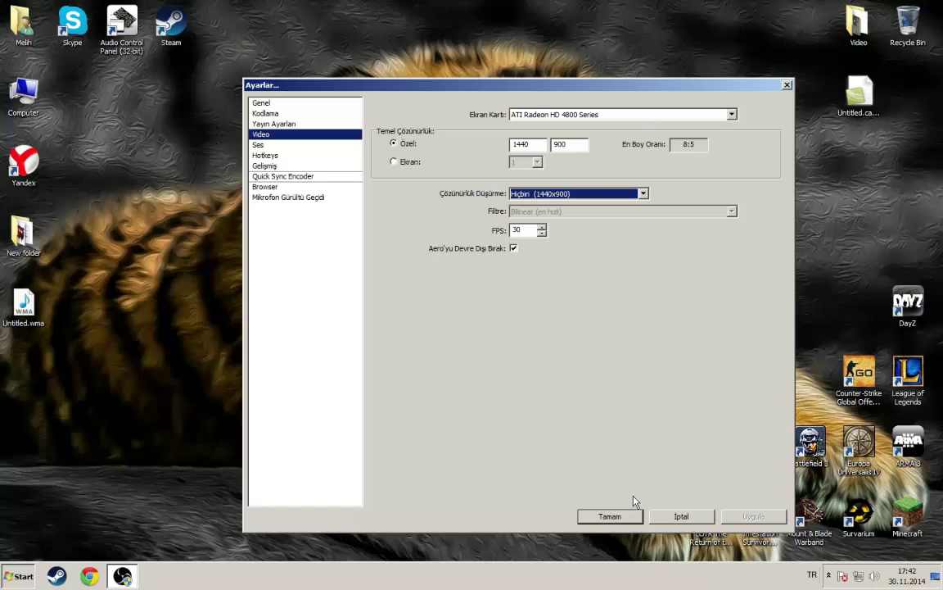
- Try a 1.25 (1152x720) resolution downscale, return it to Hiçbiri (1440x900), check the FPS, and leave the video settings without saving
click(573, 194)
click(534, 214)
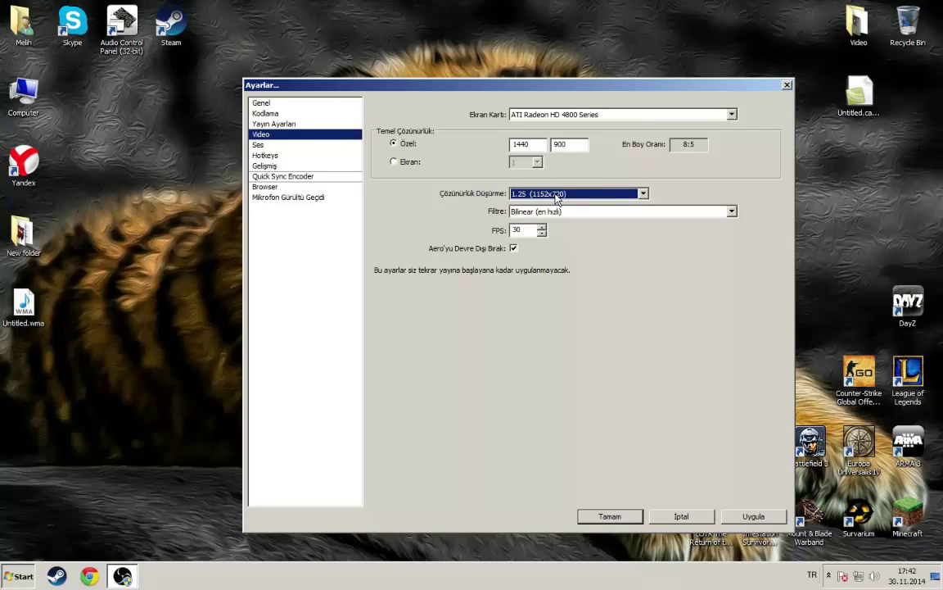
click(533, 194)
click(534, 202)
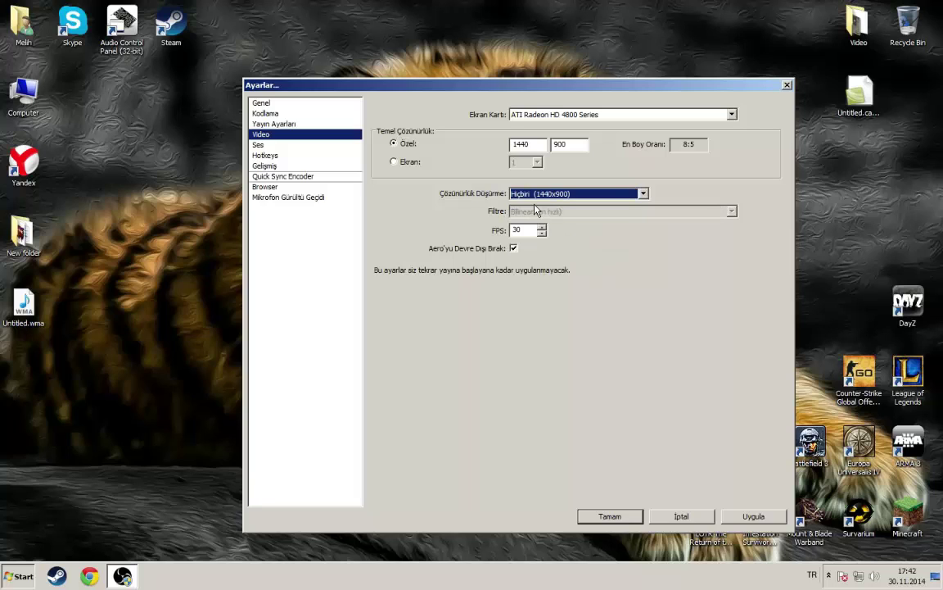
click(540, 194)
click(544, 202)
click(528, 230)
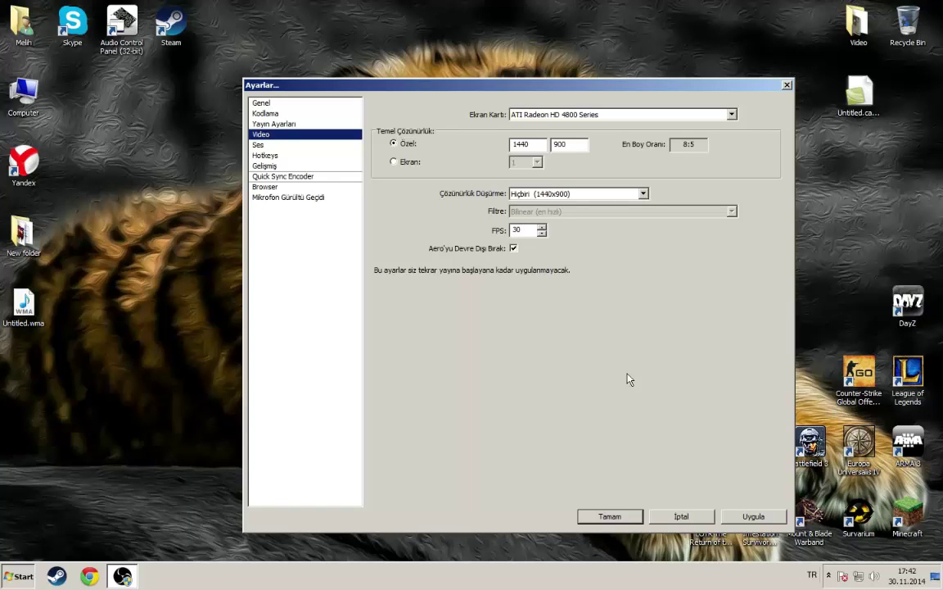
click(272, 145)
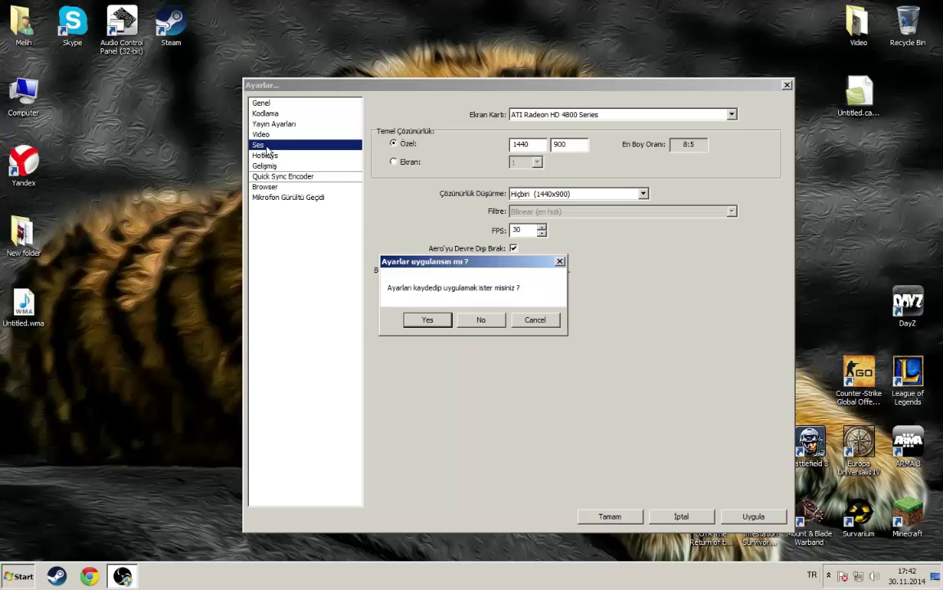
click(486, 320)
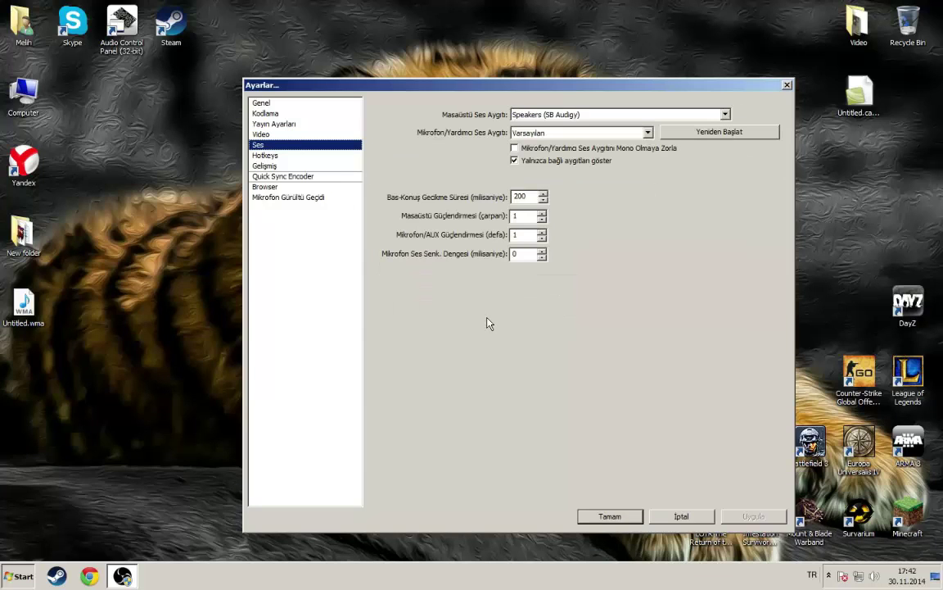
- Examine the desktop and microphone audio device choices, keep the microphone at Varsayılan, and leave the audio settings without saving
click(559, 116)
click(559, 117)
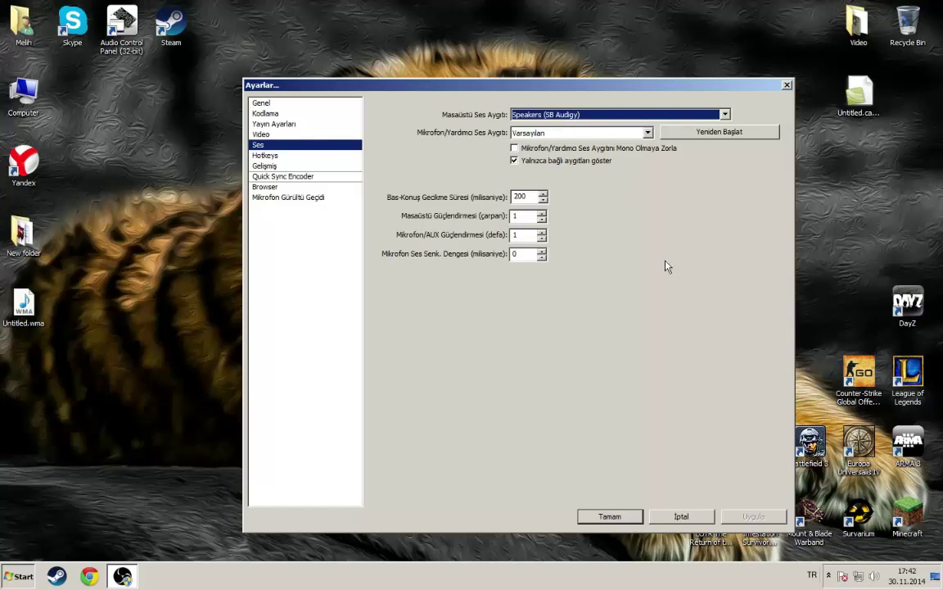
click(548, 134)
click(544, 135)
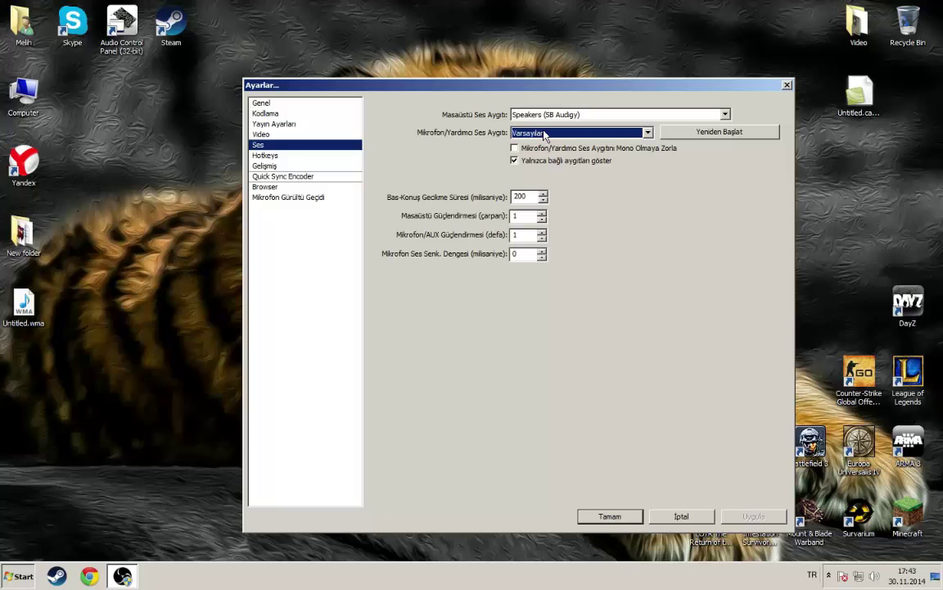
click(544, 134)
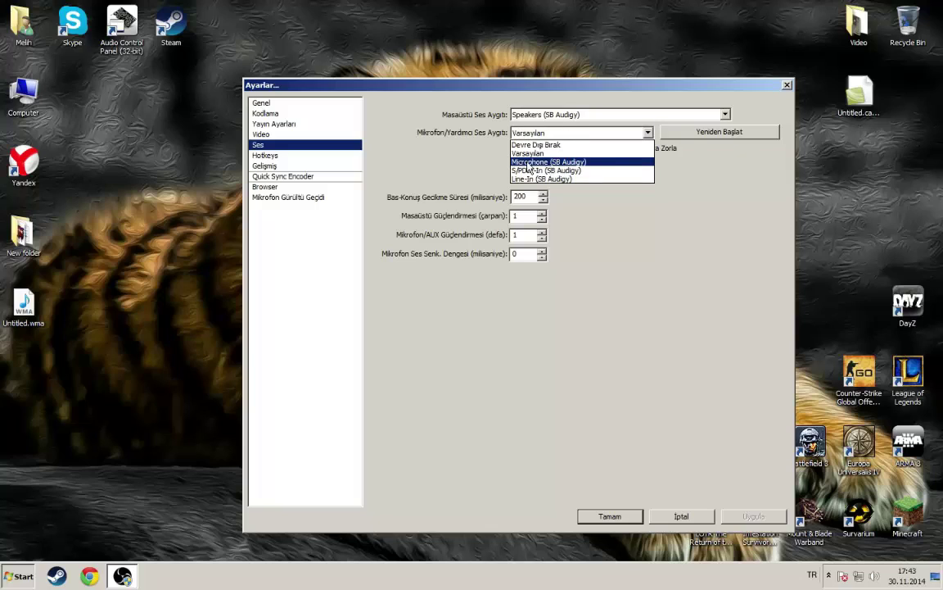
click(596, 154)
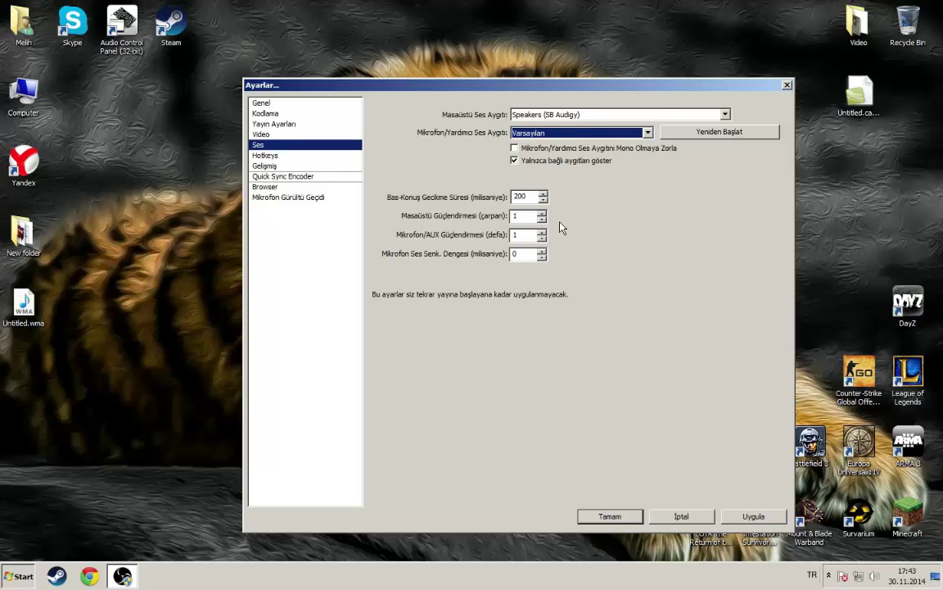
click(263, 155)
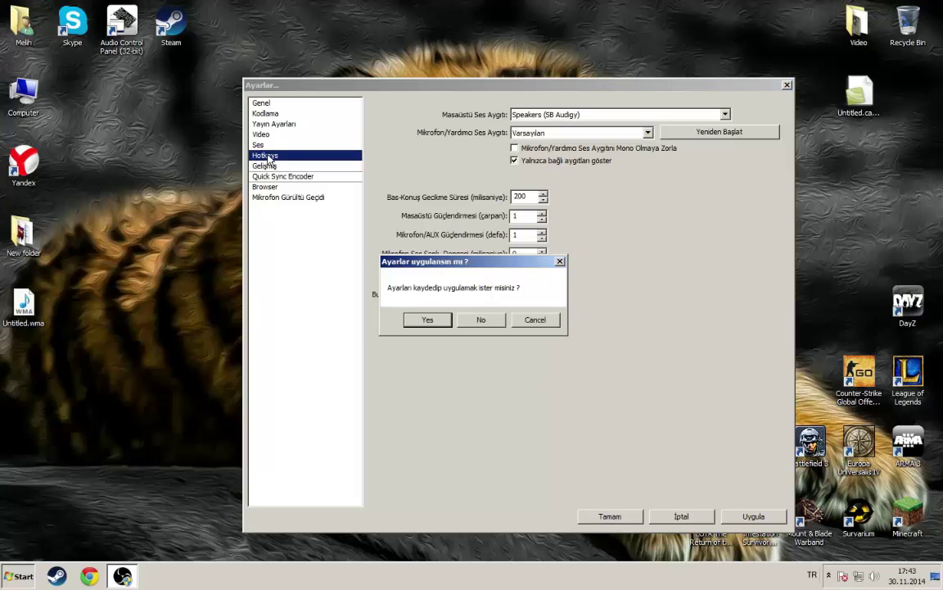
click(483, 318)
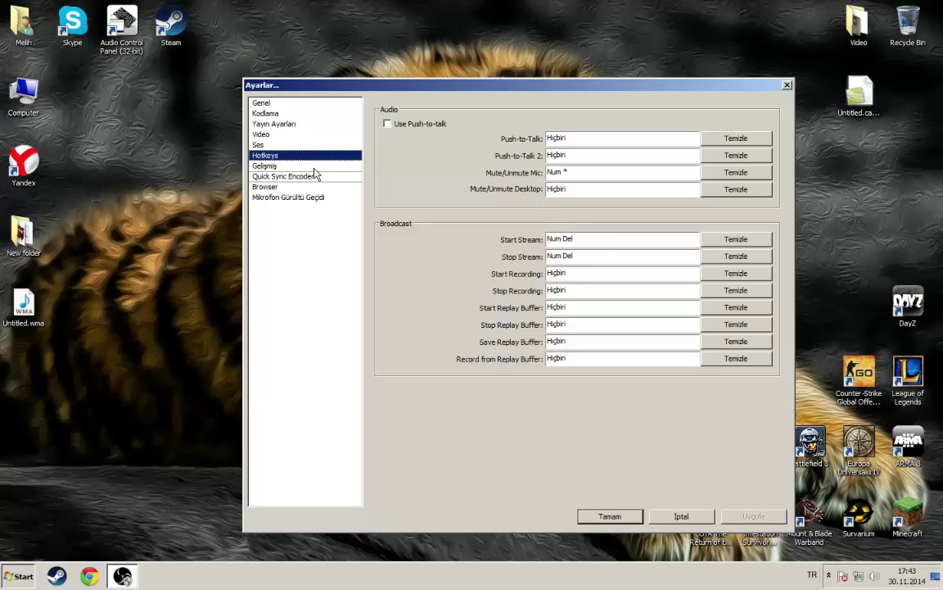
- Look over the advanced settings and close the settings window
click(265, 166)
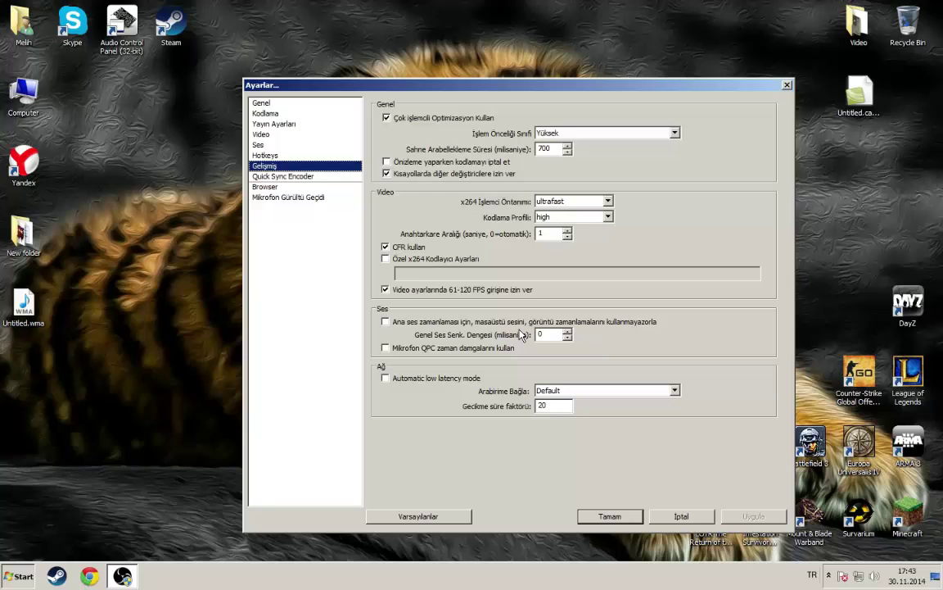
drag(526, 84, 602, 126)
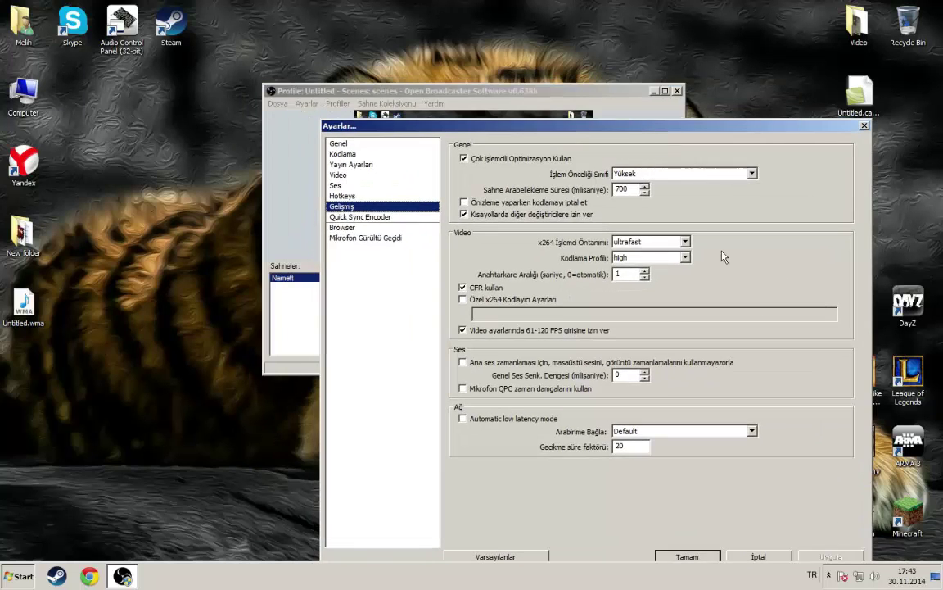
click(864, 127)
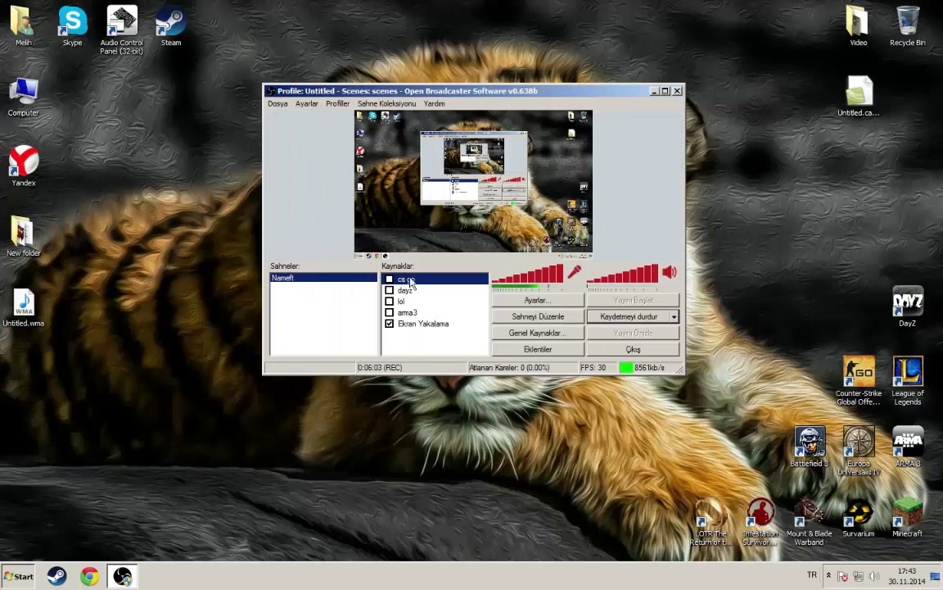
- Check the game capture properties of the cs go source and close them
right_click(402, 280)
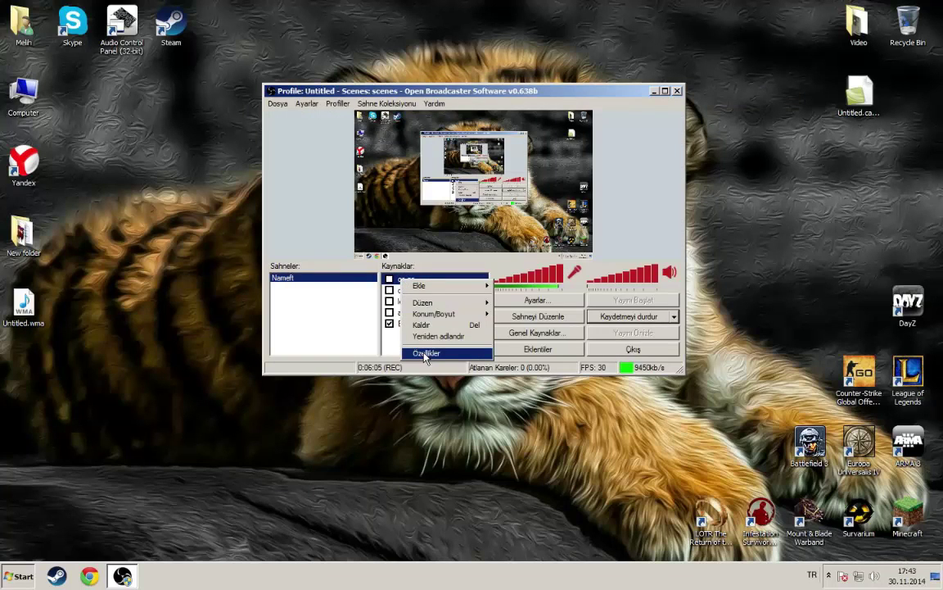
click(424, 355)
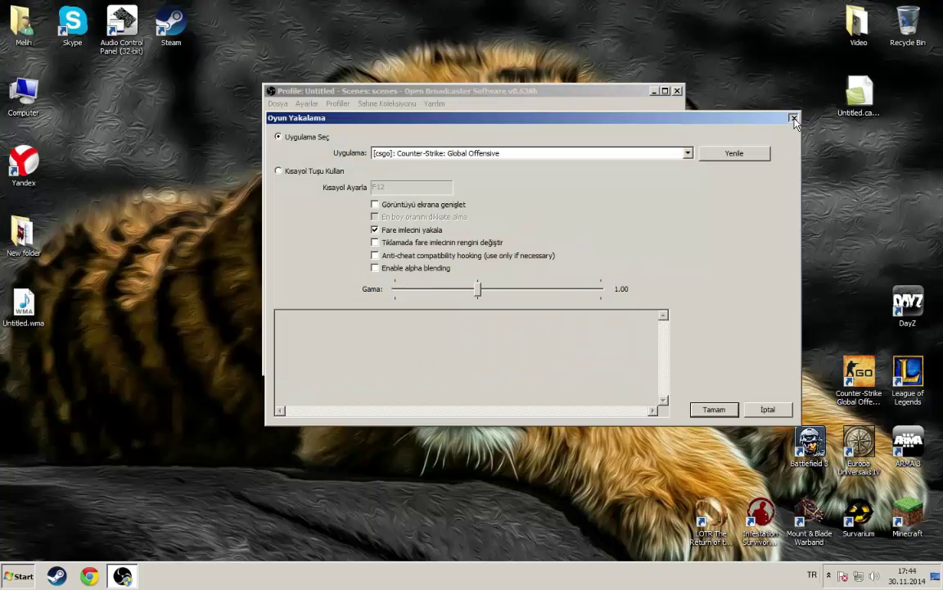
click(713, 409)
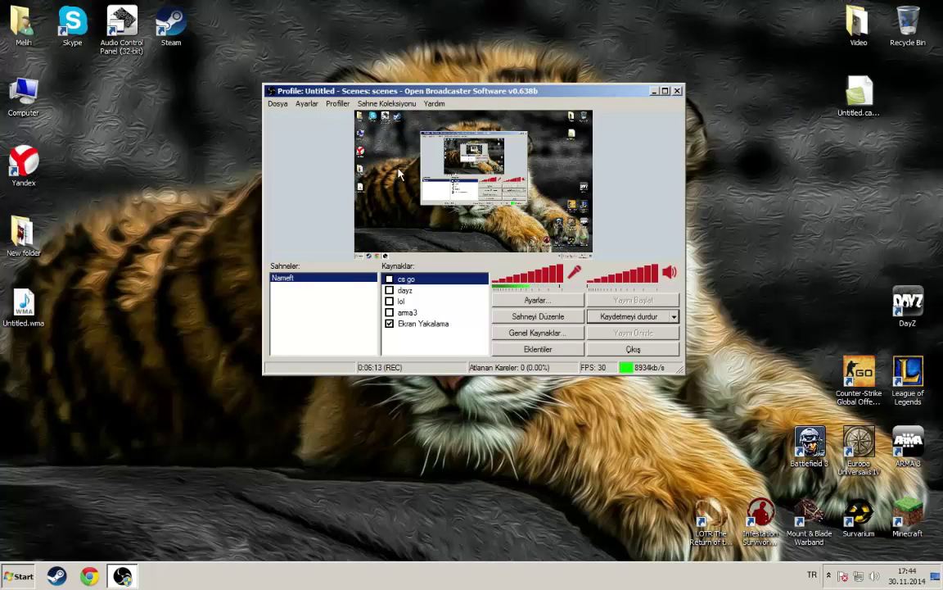
- Reopen the advanced settings and keep the process priority class at Yüksek
click(307, 104)
click(311, 118)
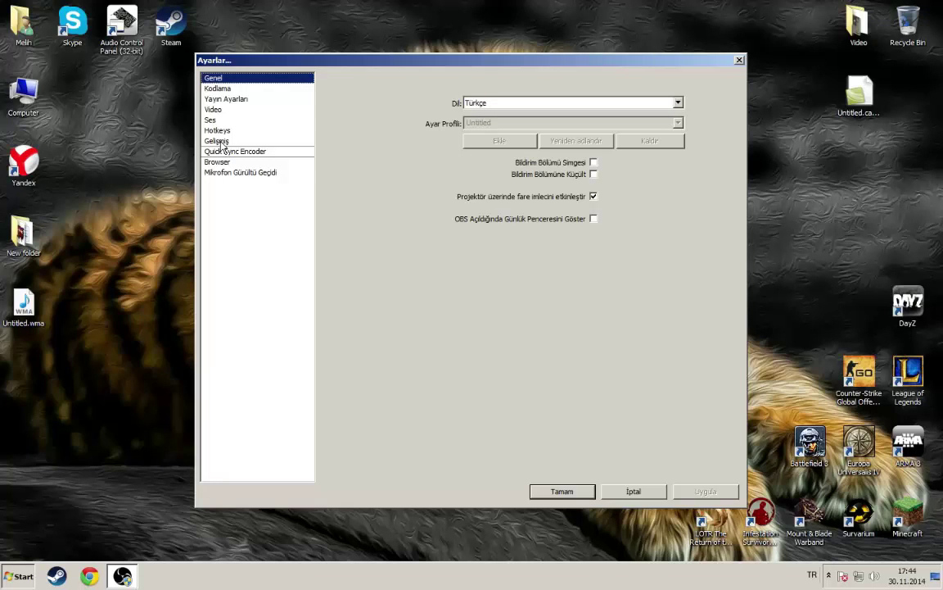
click(217, 142)
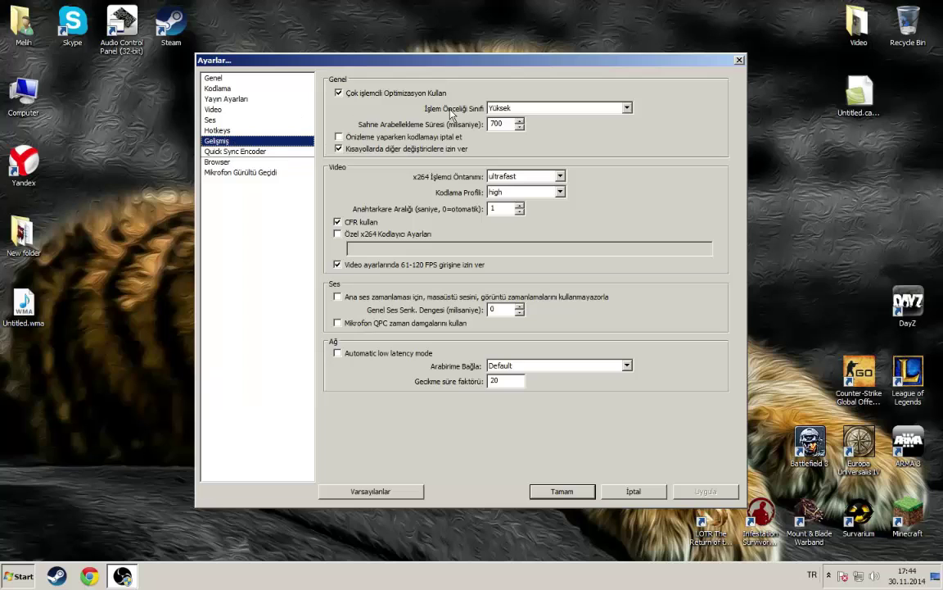
click(514, 108)
click(512, 119)
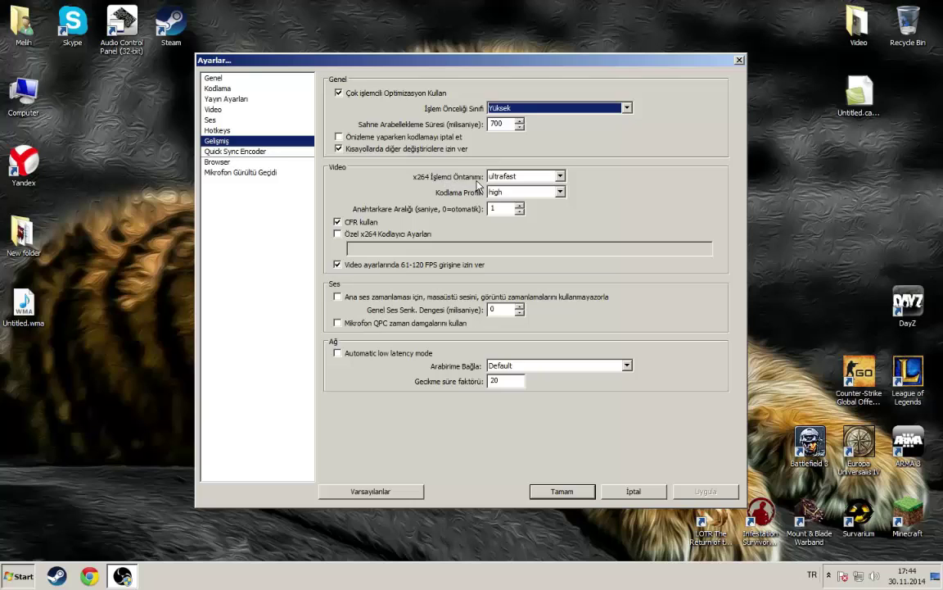
- Keep the x264 CPU preset at ultrafast and the encoding profile at high
click(508, 176)
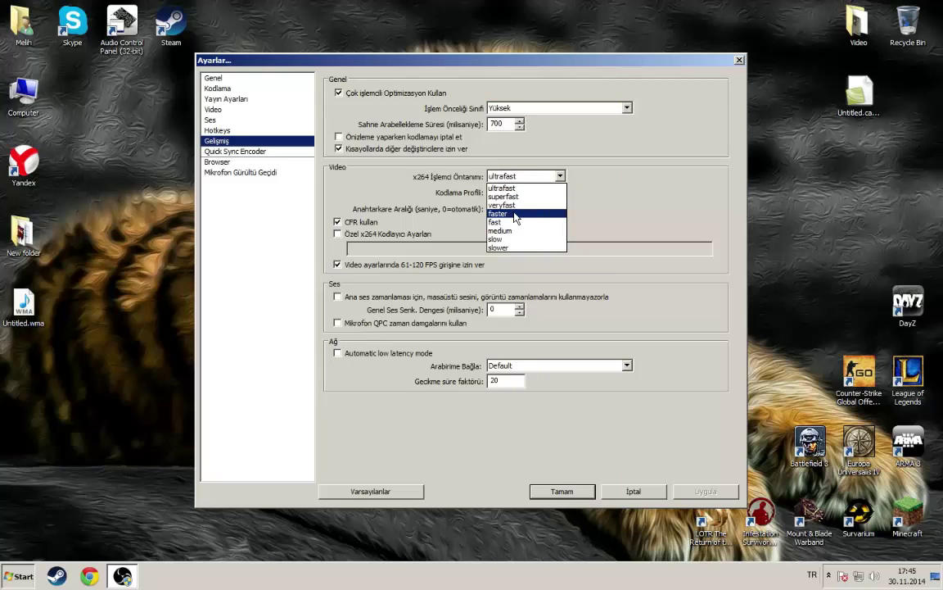
click(522, 189)
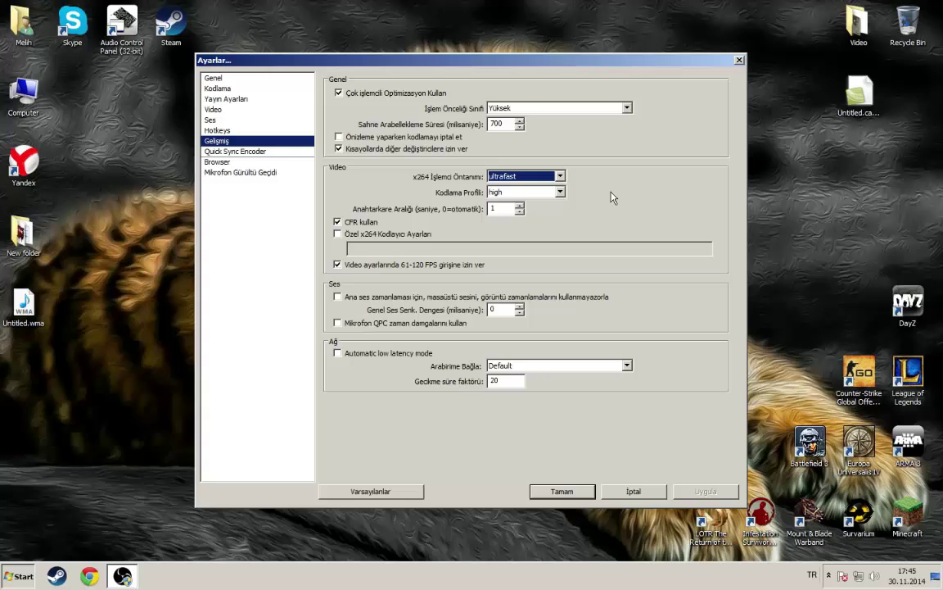
click(537, 194)
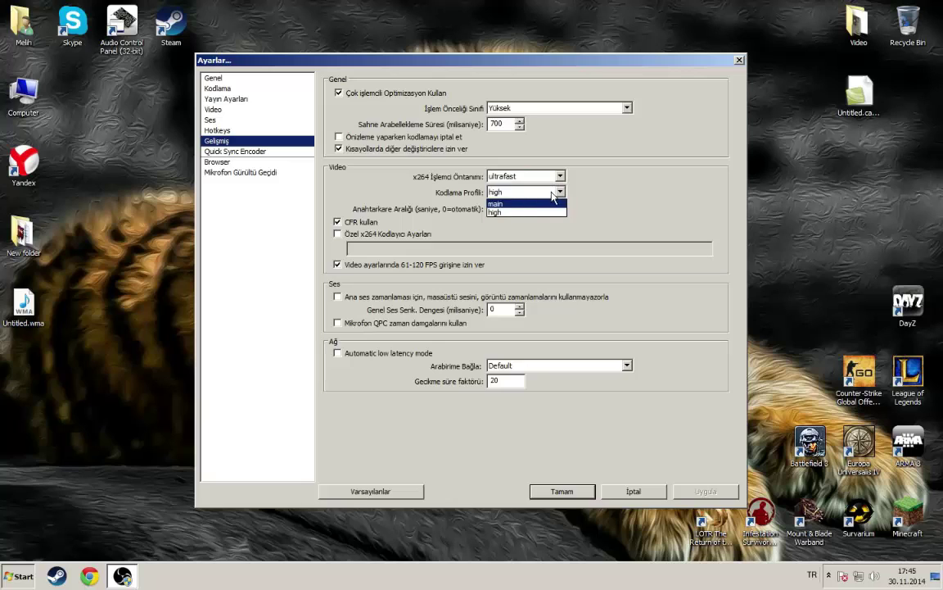
click(512, 212)
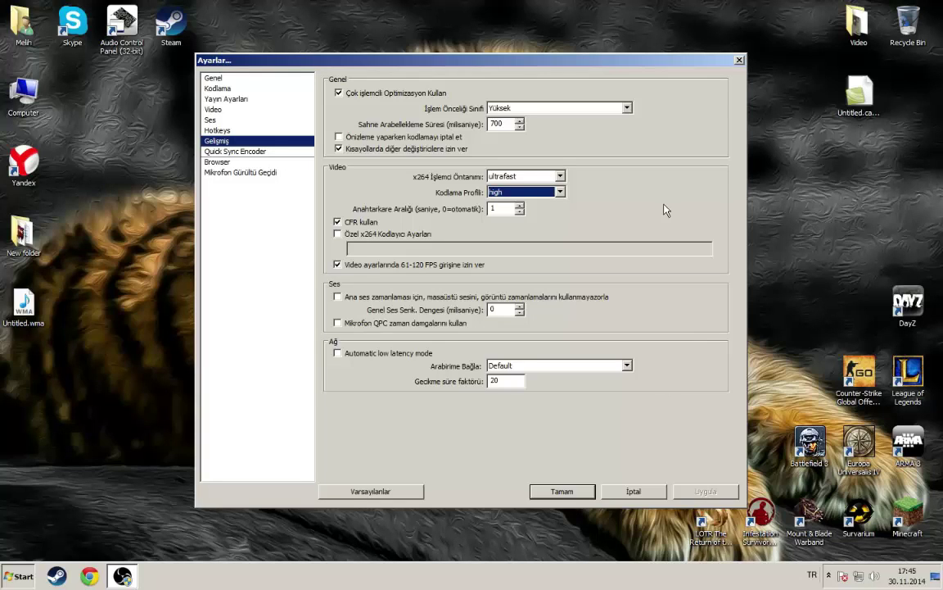
- Review the encoding and advanced settings again, and look at the Quick Sync Encoder and Browser settings
click(218, 88)
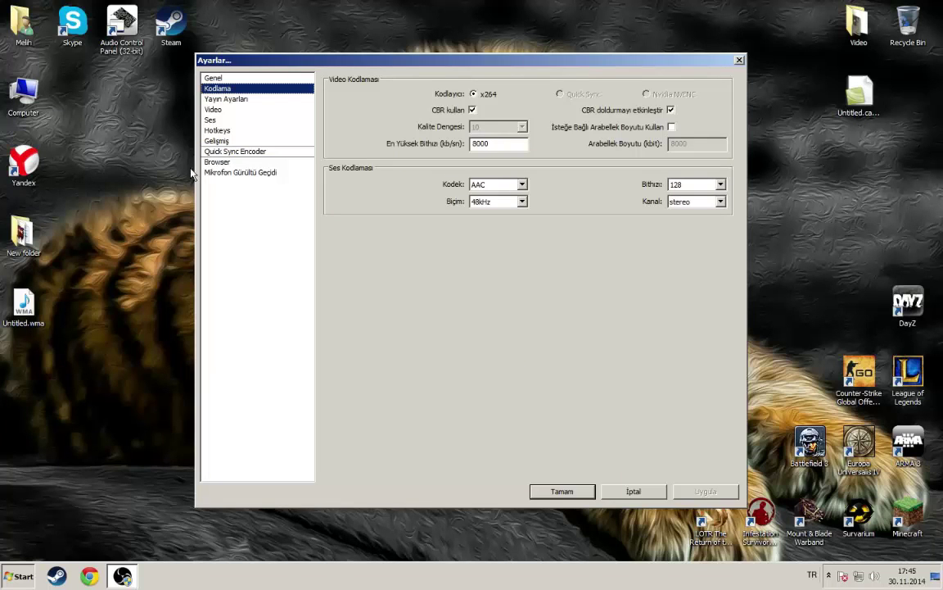
click(215, 140)
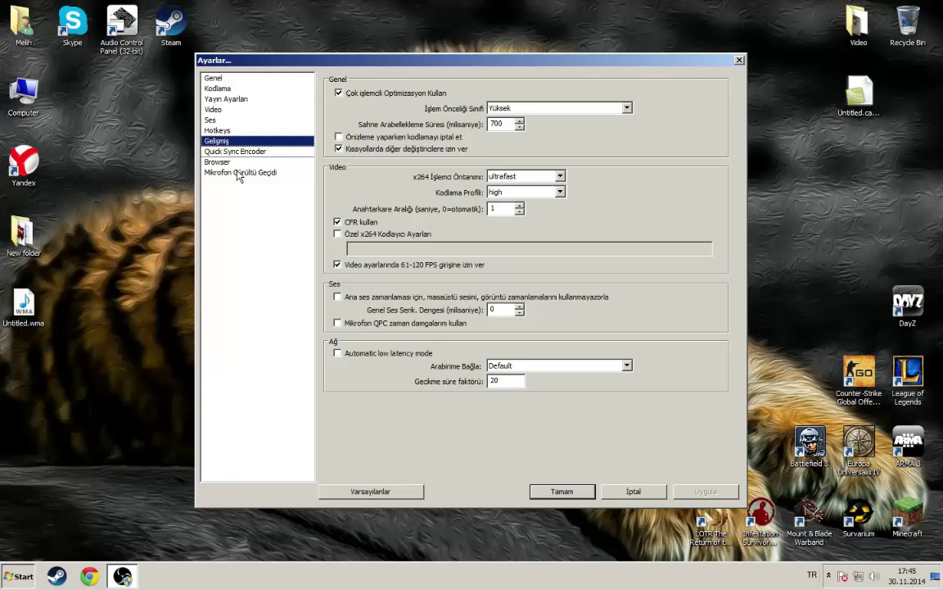
key(Down)
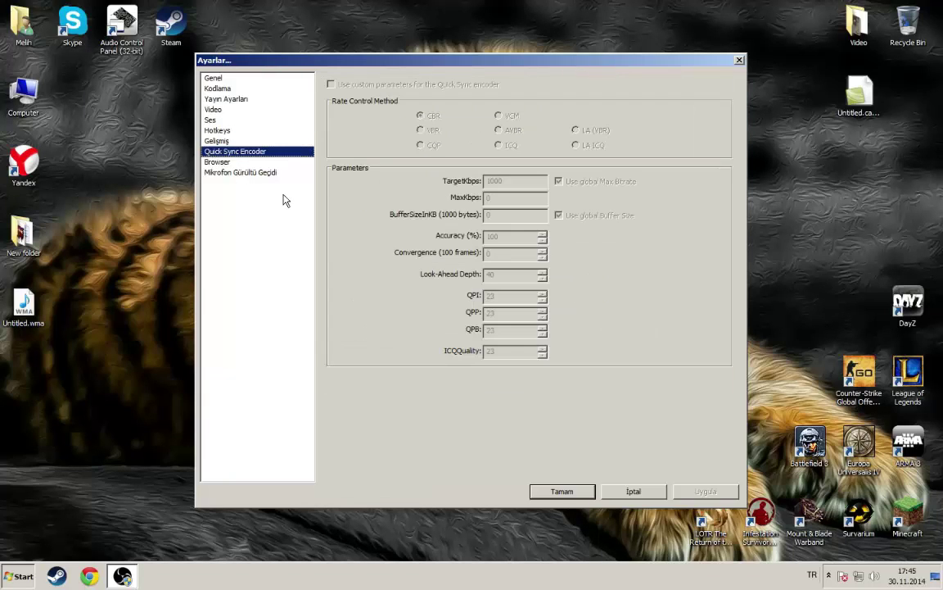
click(224, 165)
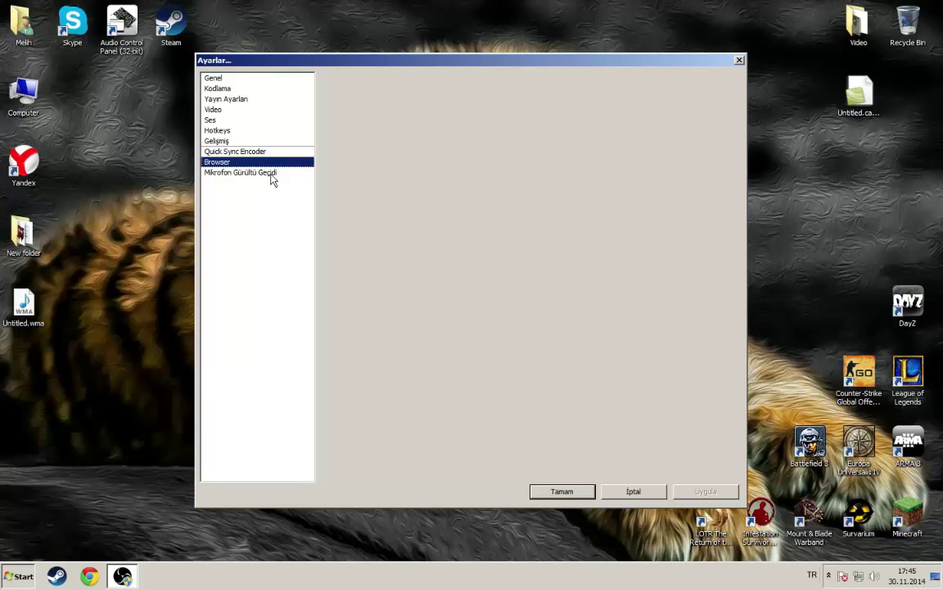
- Examine the microphone noise gate settings, switching the gate off and back on, and confirm the settings
click(273, 175)
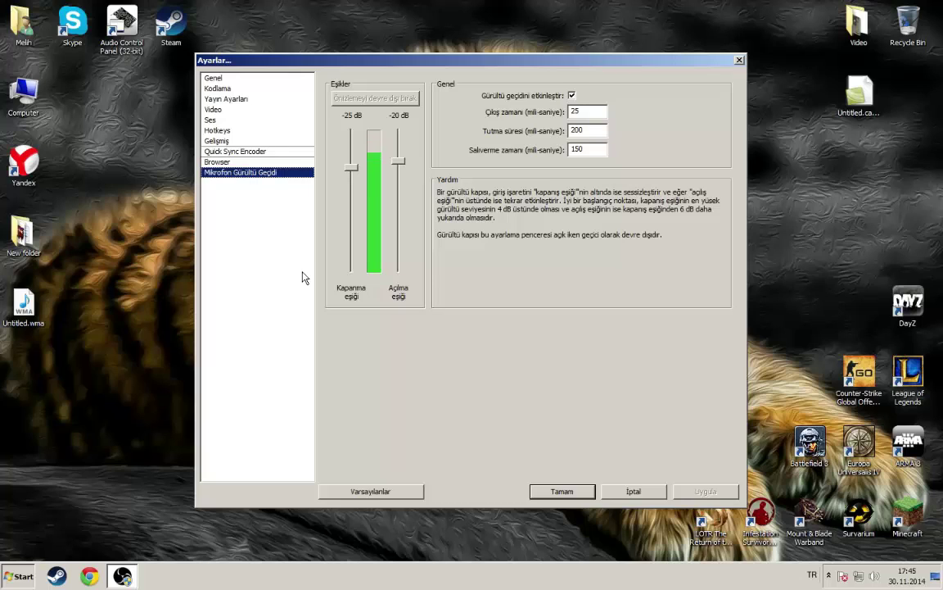
click(572, 95)
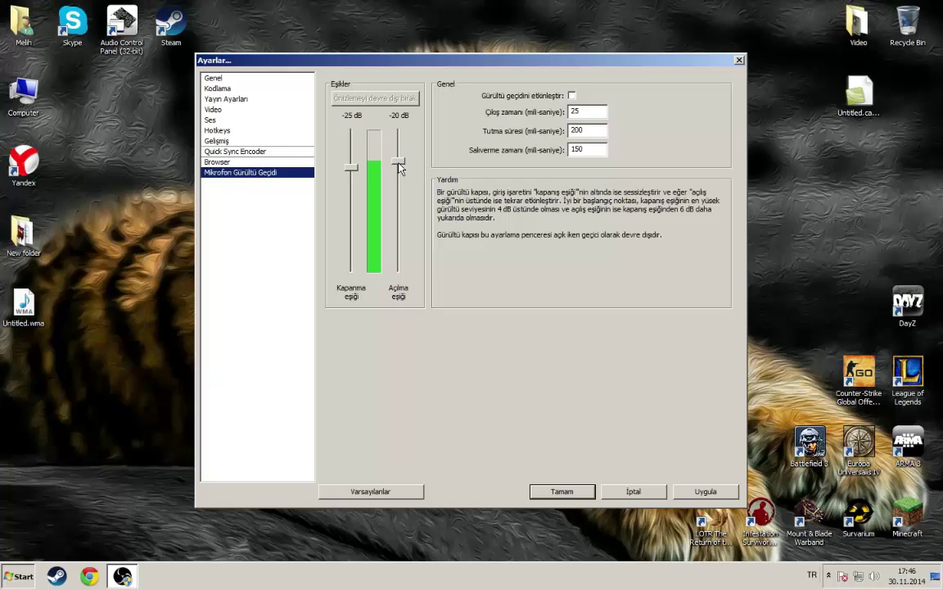
click(572, 97)
click(562, 491)
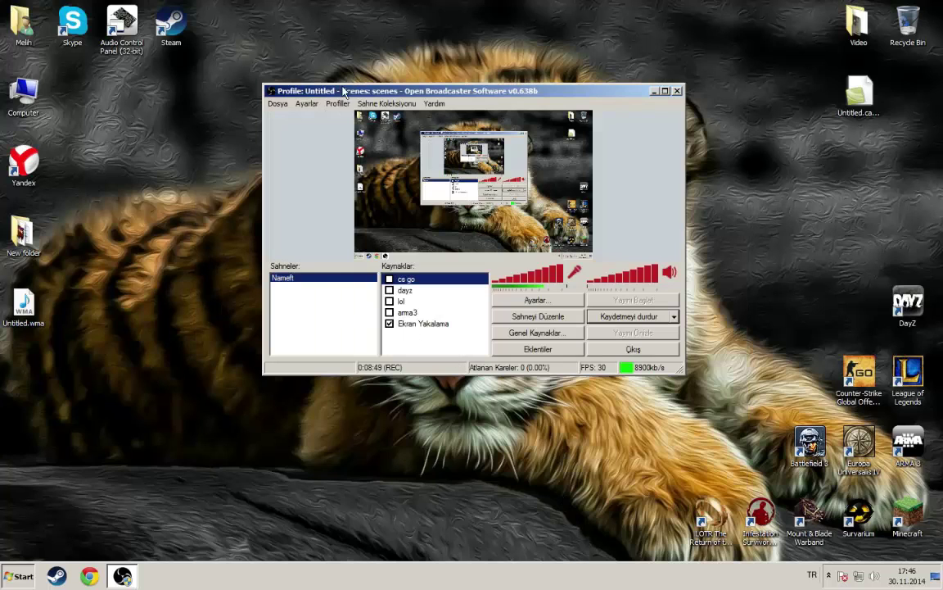
- Open the Yandex browser and return to the Open Broadcaster Software window
click(24, 164)
double_click(24, 164)
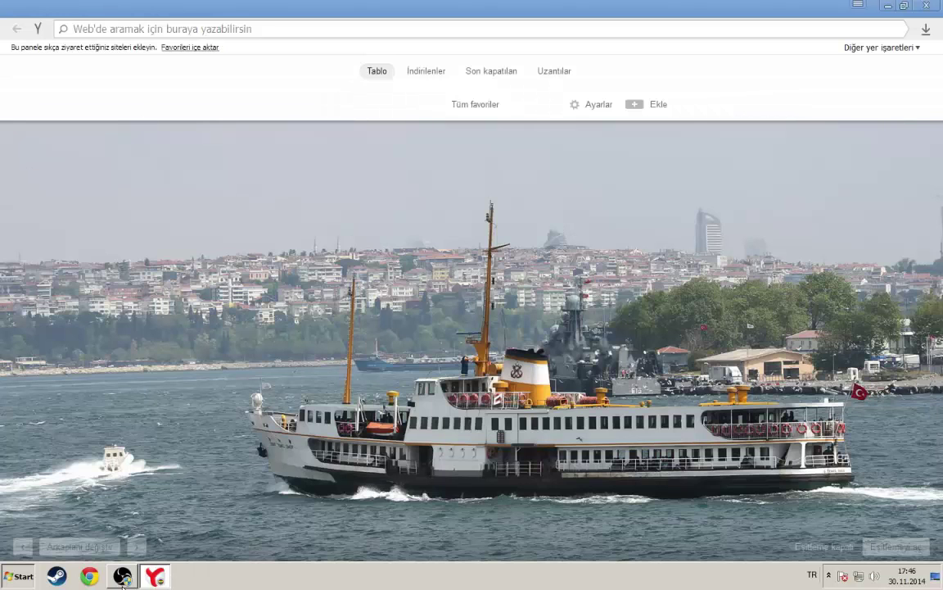
click(122, 576)
- Try to add a named game capture source, refresh the list of capturable applications, and cancel the settings
right_click(422, 336)
mouse_move(442, 341)
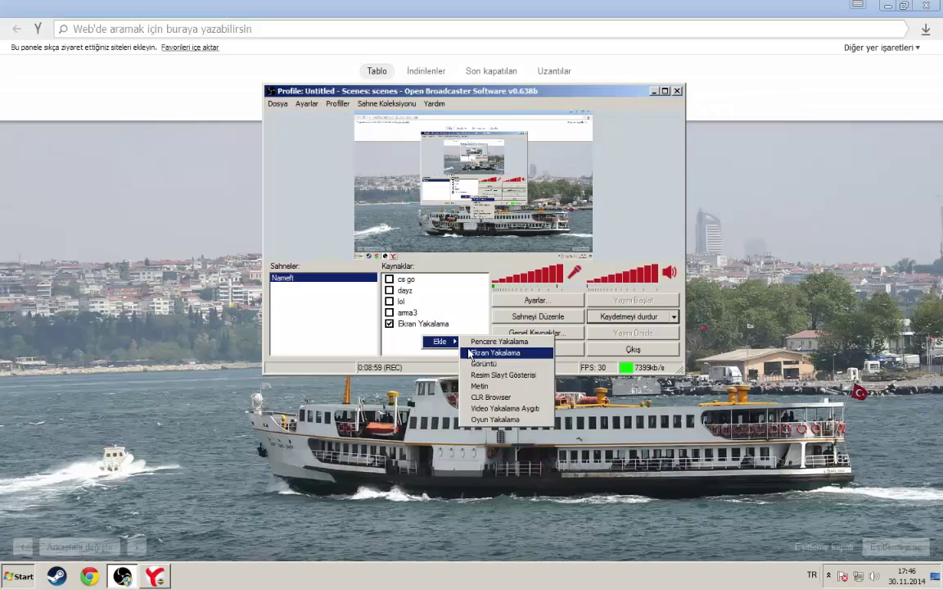
click(495, 418)
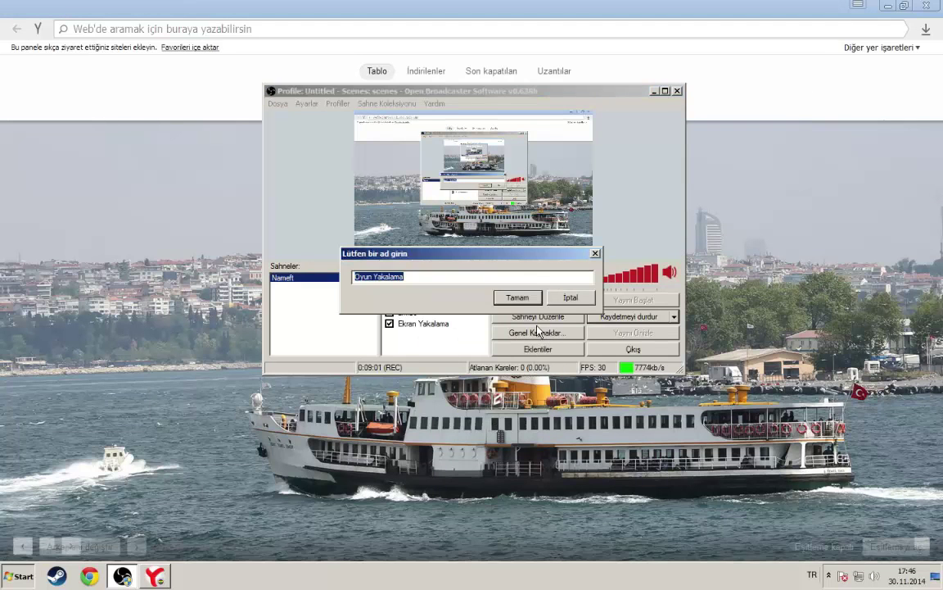
text(oyunoyu)
click(501, 297)
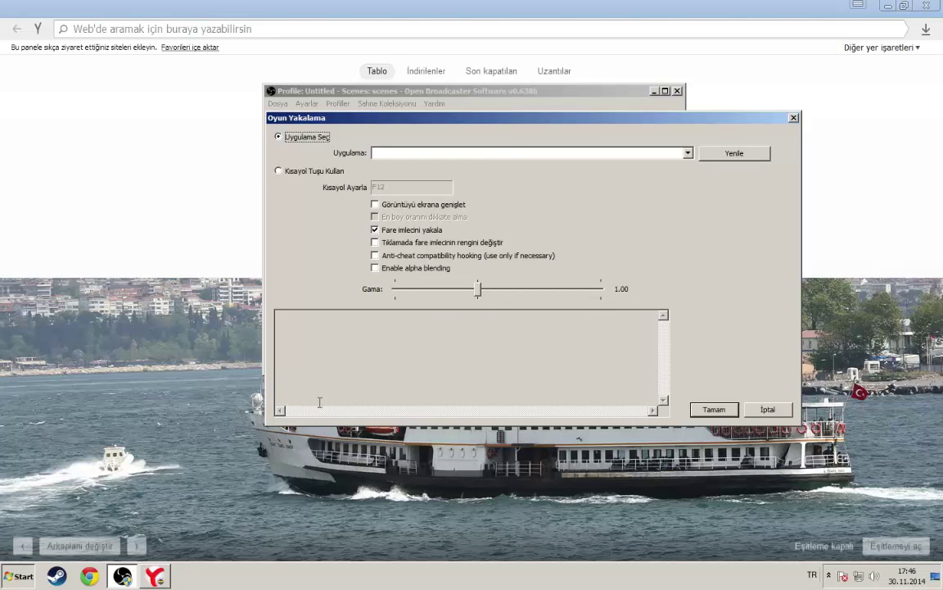
click(682, 154)
click(681, 154)
click(704, 156)
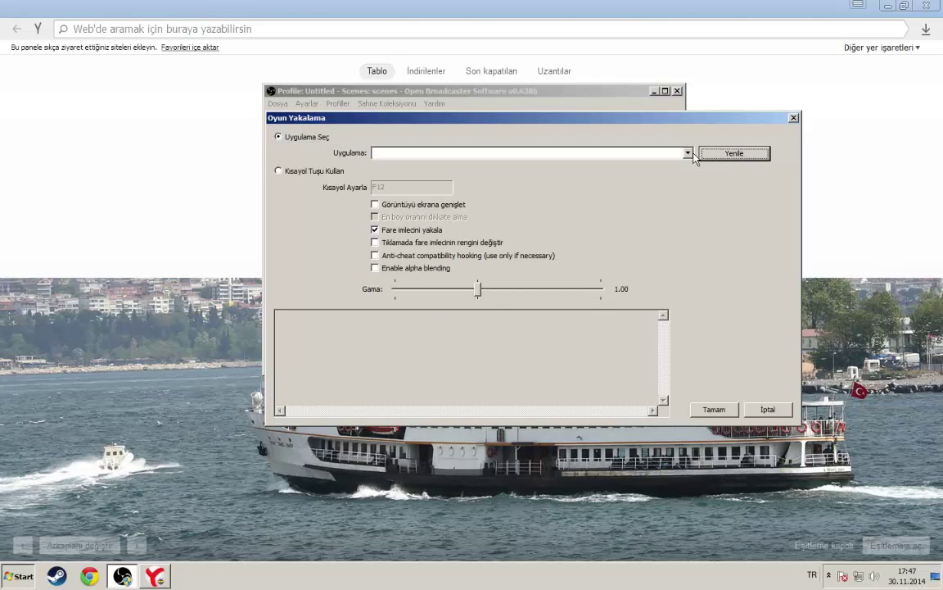
click(712, 158)
key(Escape)
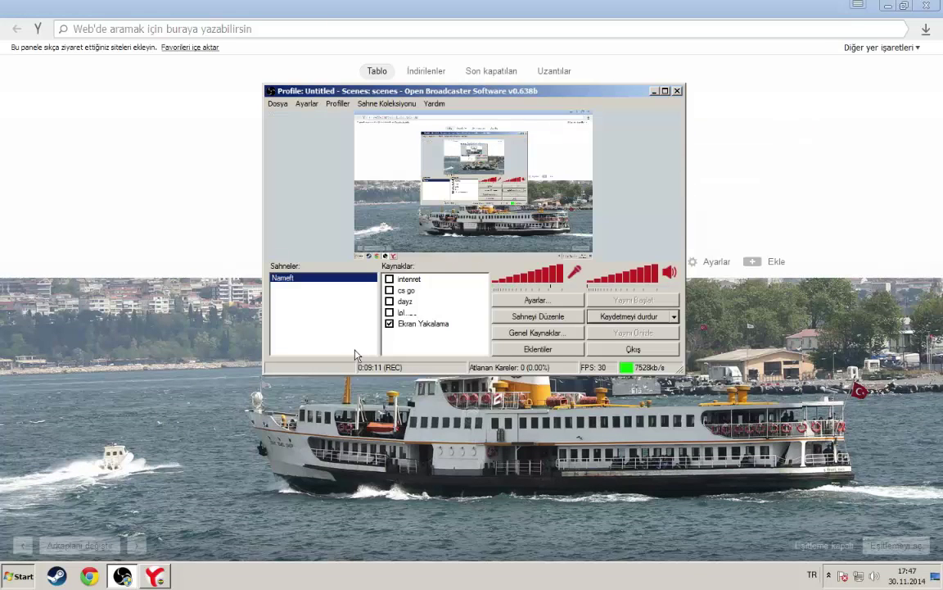
- Look through the existing sources of the scene, including cs go, lol, arma3 and Ekran Yakalama
click(428, 323)
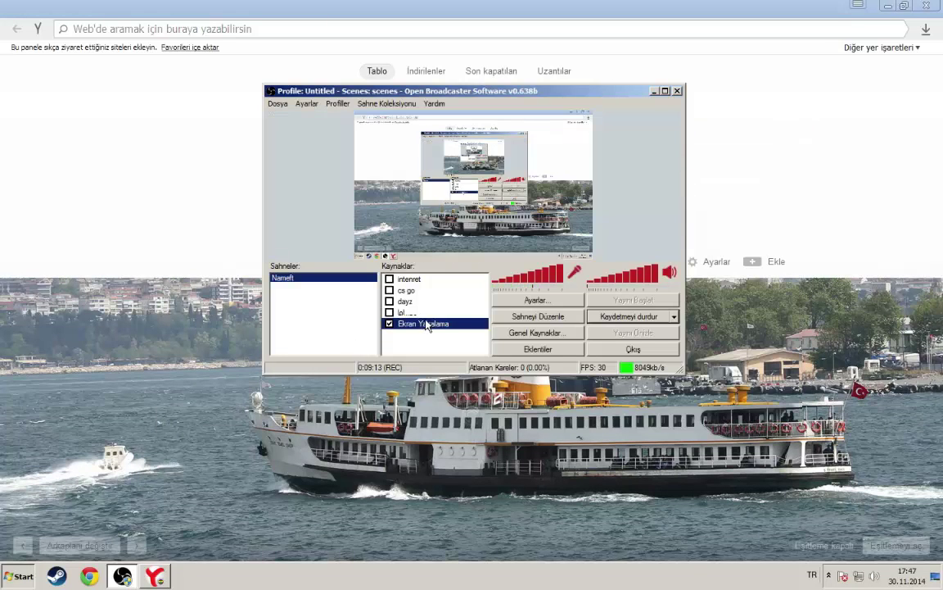
click(415, 313)
click(418, 278)
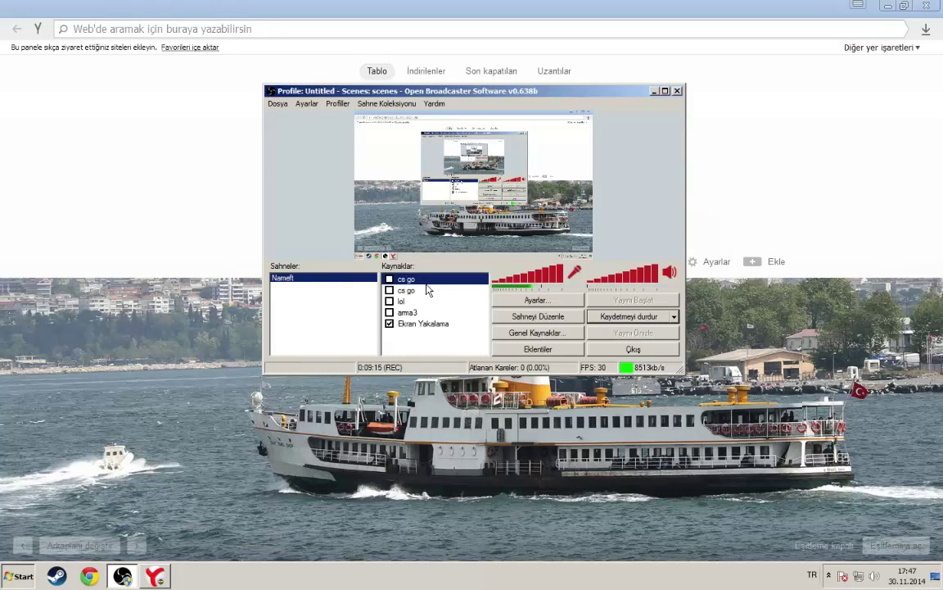
click(426, 300)
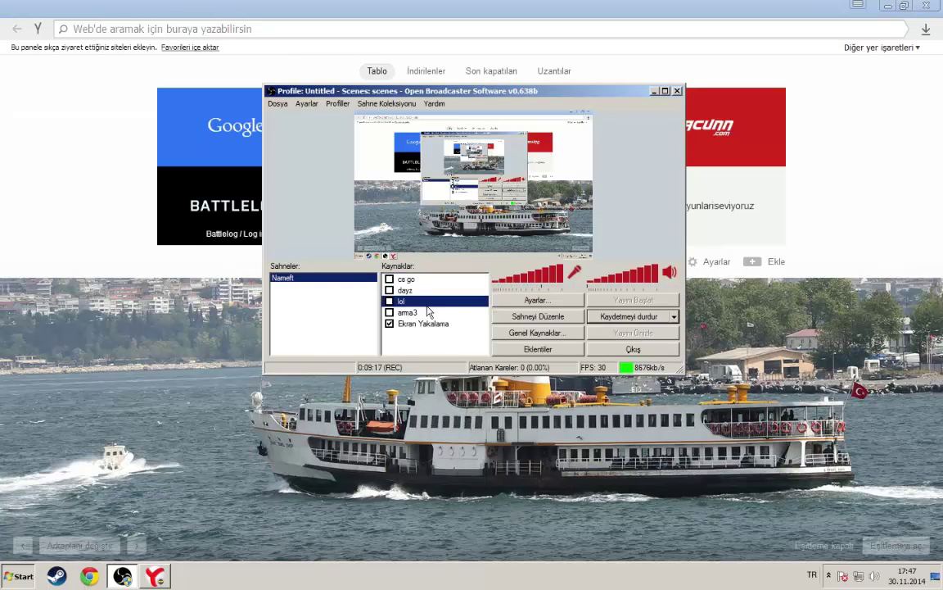
click(428, 312)
- Open the settings of another new game capture source with the default name and close them without saving
right_click(431, 349)
mouse_move(449, 354)
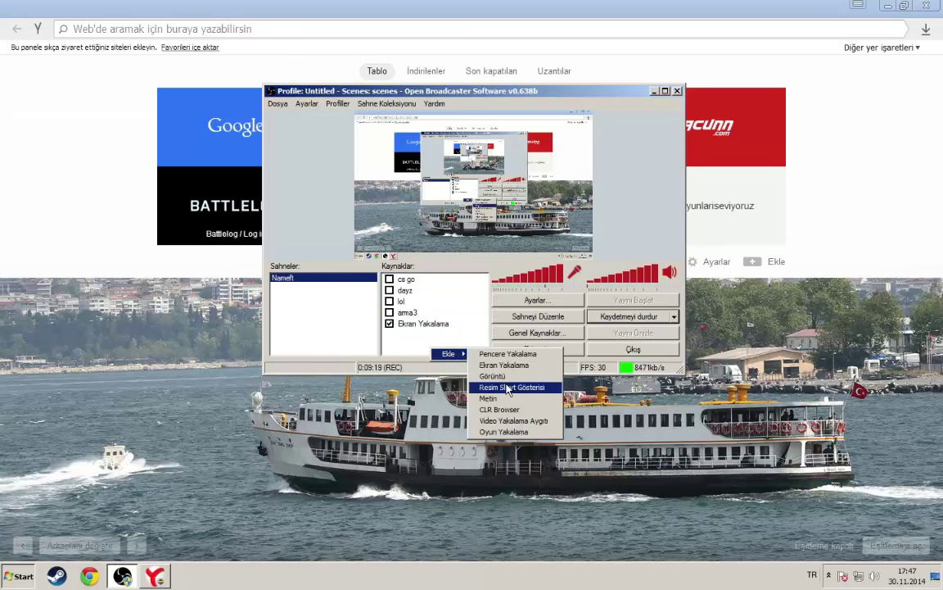
click(520, 432)
click(511, 297)
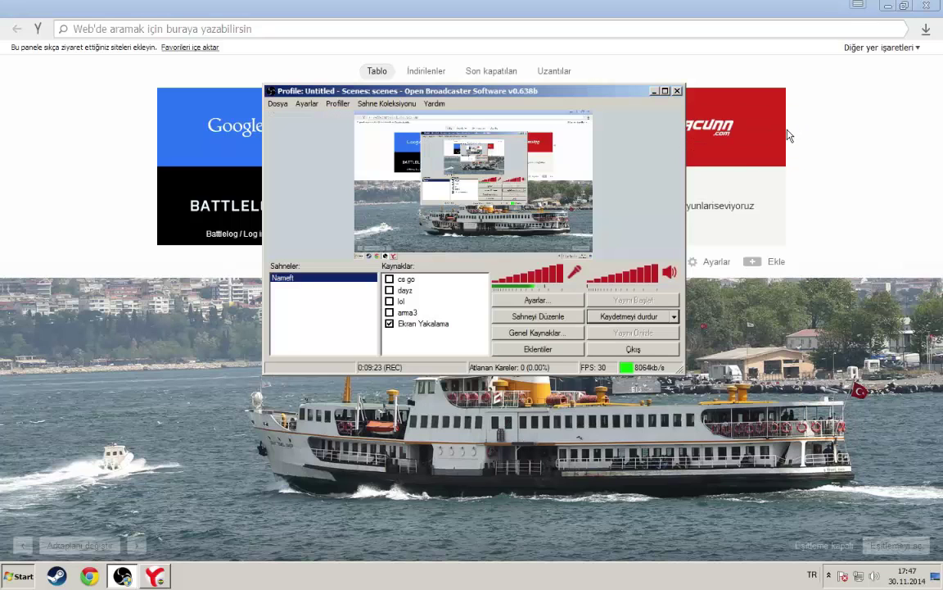
click(793, 117)
- Select the cs go source and close the Yandex browser window
click(417, 280)
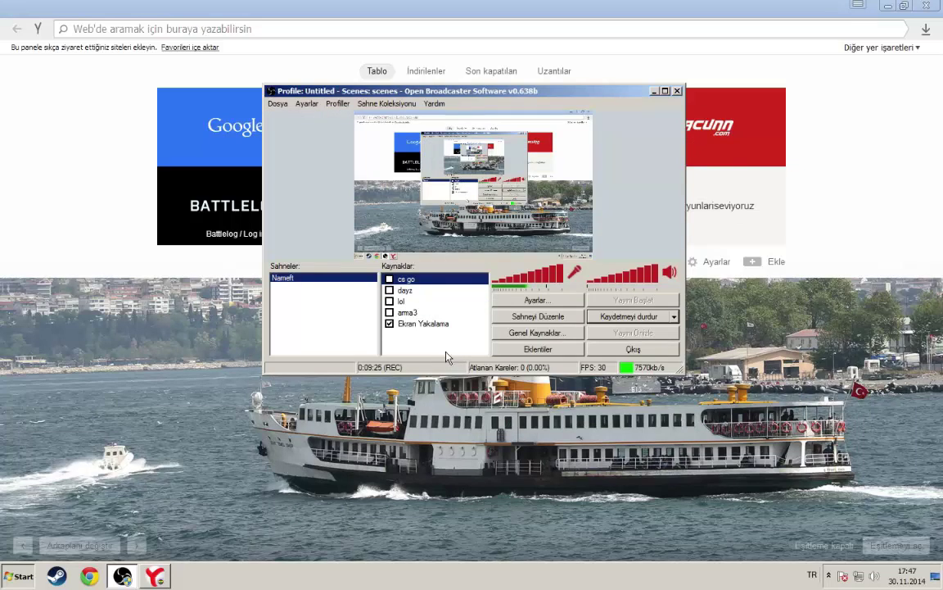
click(926, 4)
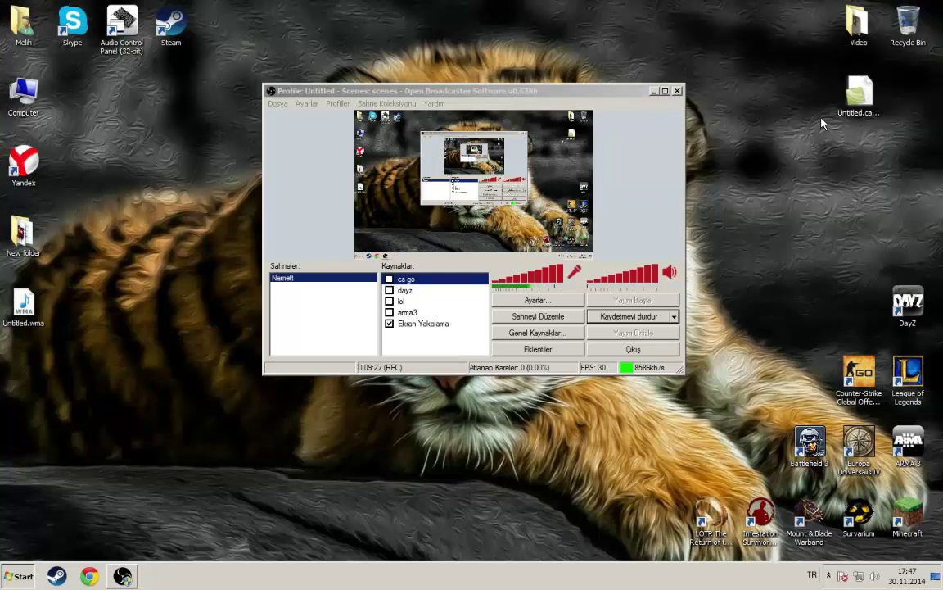